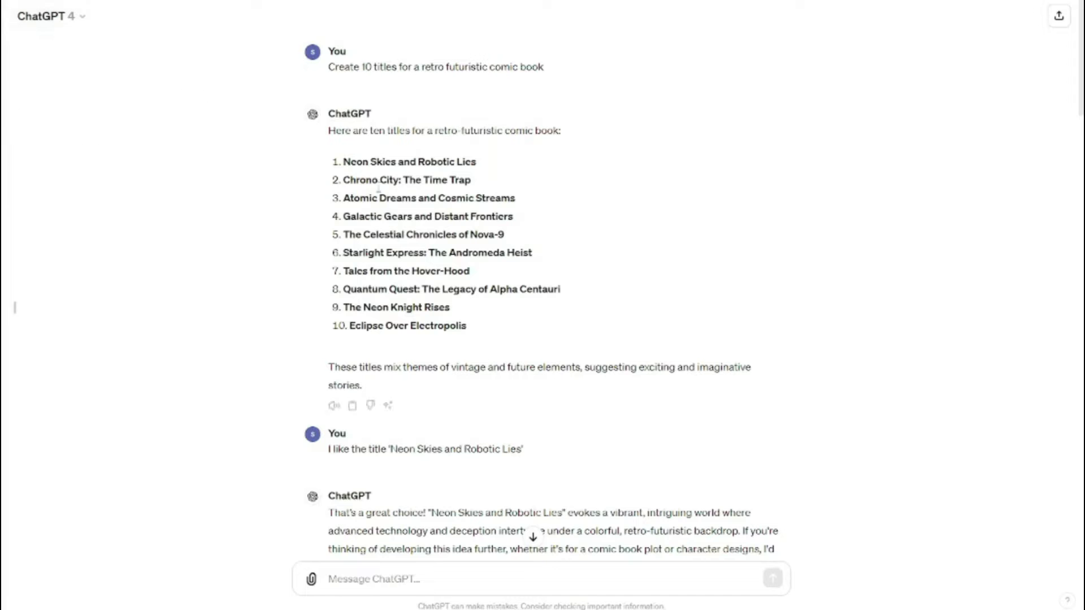
Step: Highlight 'retro futuristic' and the ten comic-book titles in the ChatGPT answer
left_click_drag(423, 68, 491, 68)
left_click_drag(330, 125, 466, 326)
left_click(346, 158)
Step: Close the enlarged neon city image grid and scroll the Midjourney Bot chat
scroll(345, 157, "down", 9)
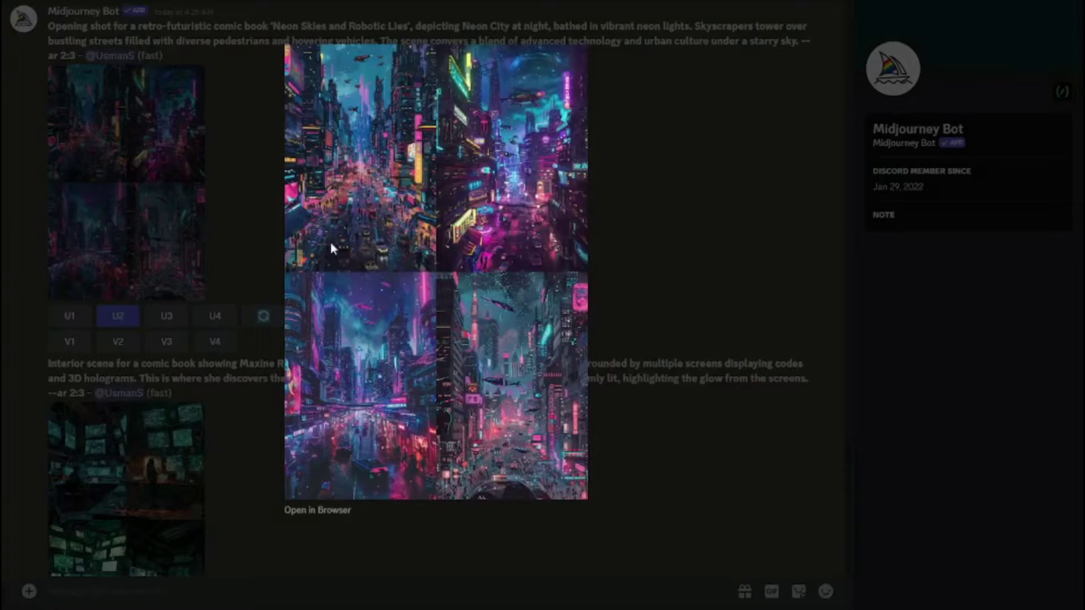
left_click(233, 122)
scroll(190, 173, "down", 4)
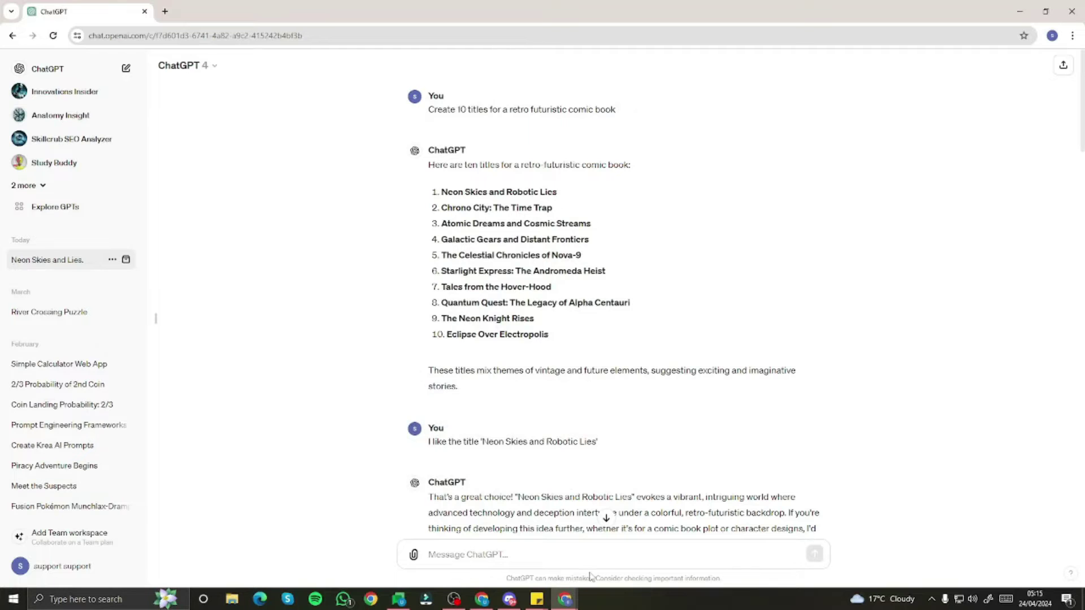
left_click(517, 599)
mouse_move(565, 599)
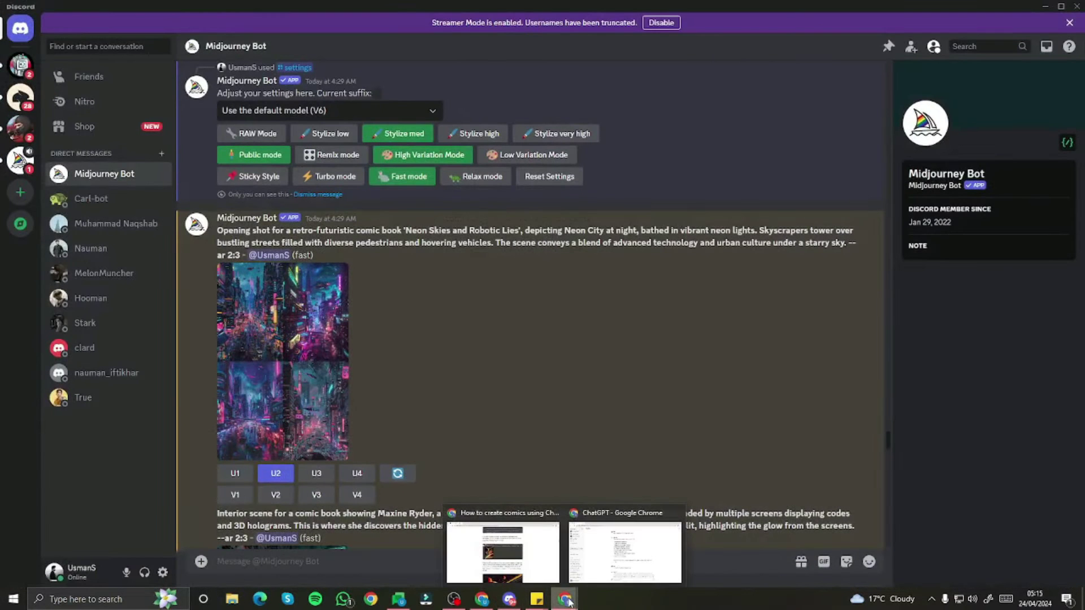
left_click(607, 565)
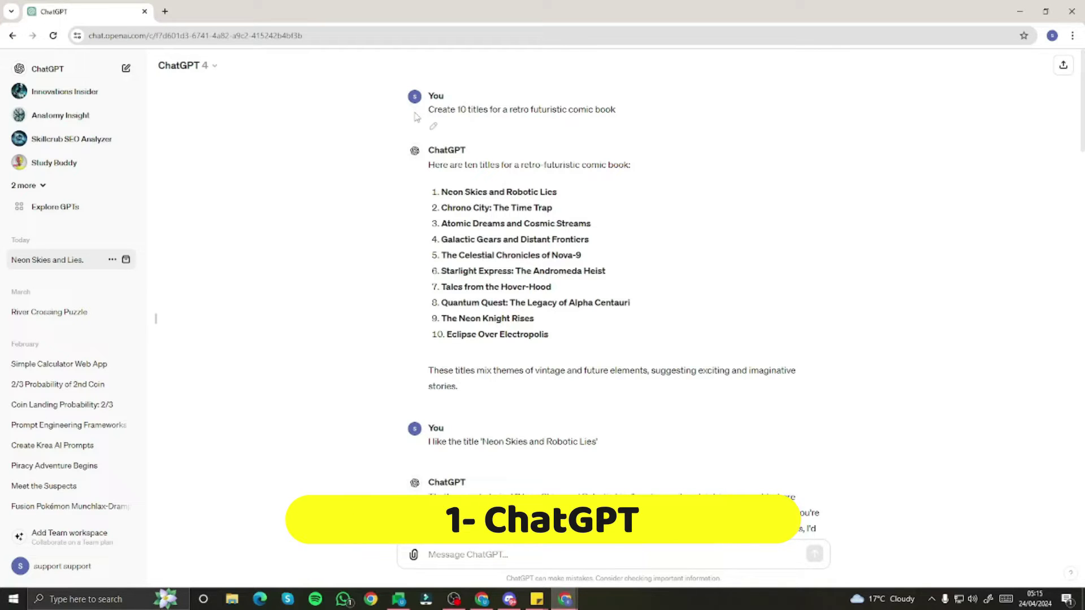
left_click(212, 74)
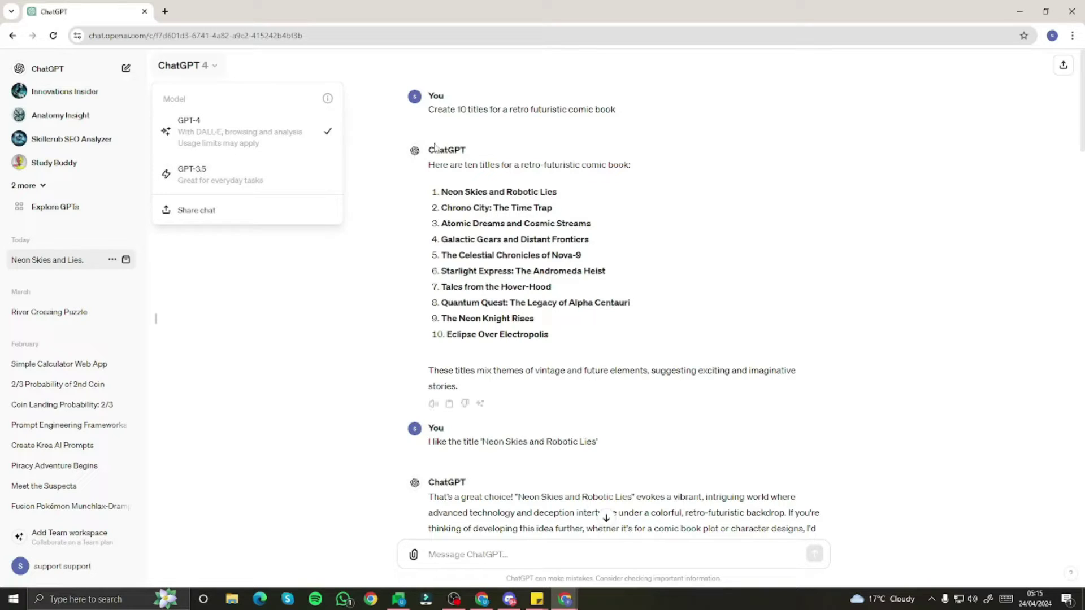
left_click(448, 215)
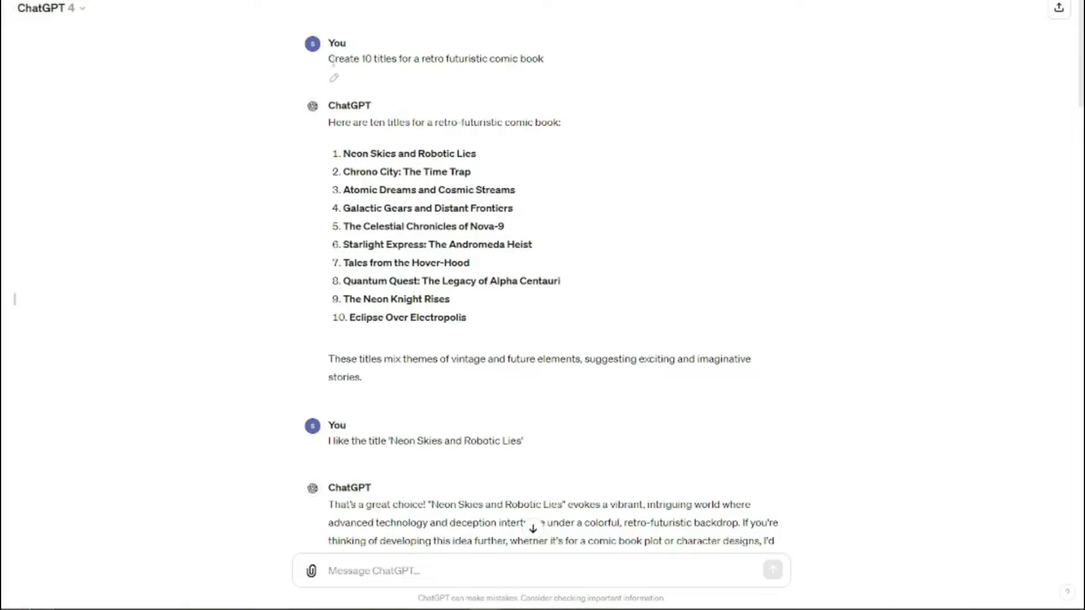
left_click_drag(330, 58, 547, 65)
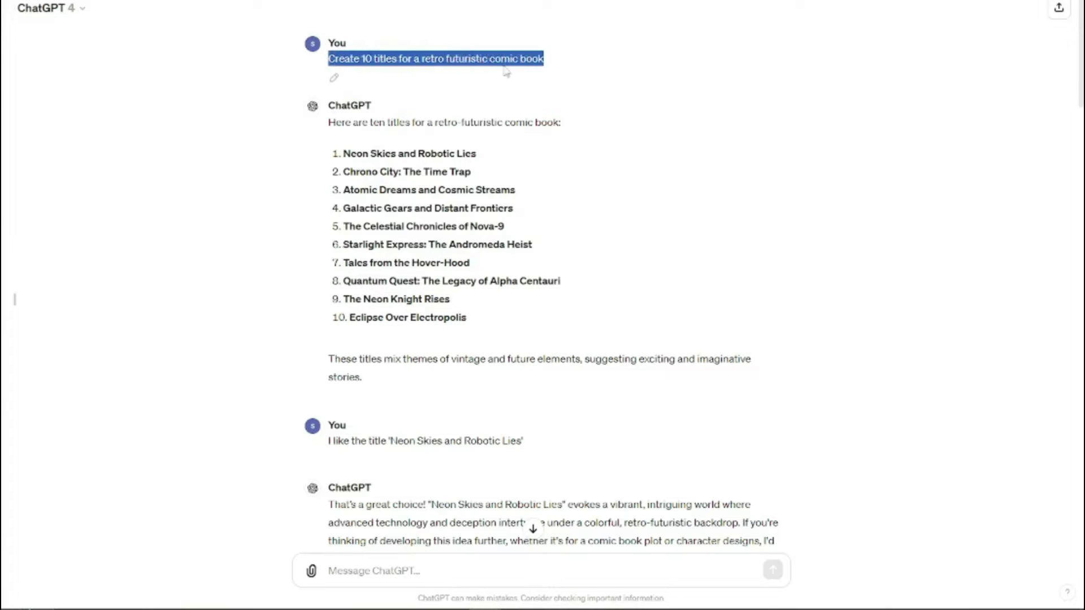
left_click(425, 60)
left_click_drag(423, 59, 488, 59)
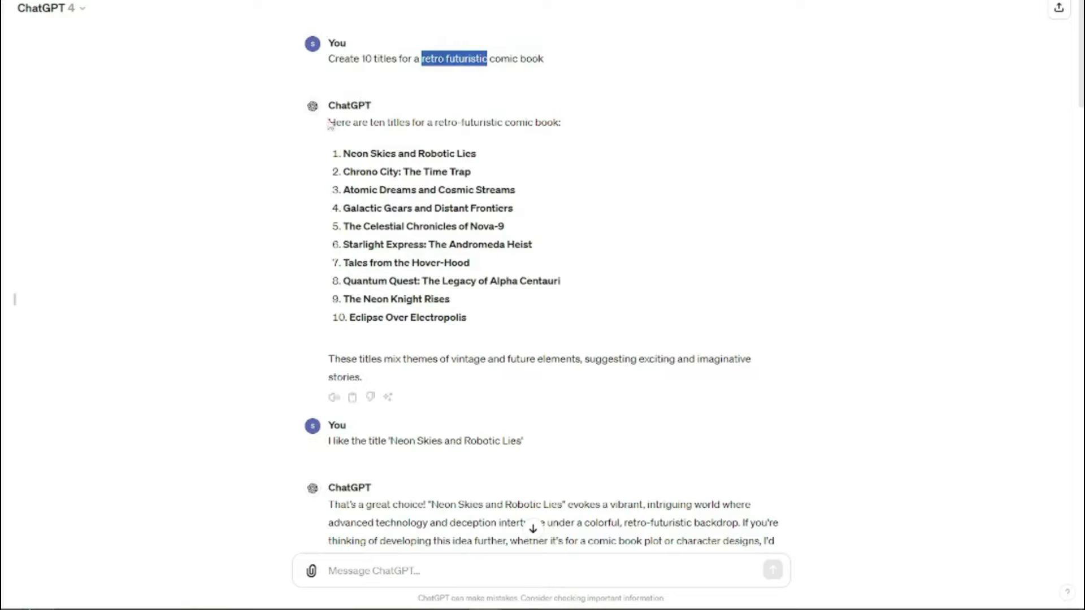
triple_click(331, 123)
left_click_drag(362, 153, 516, 332)
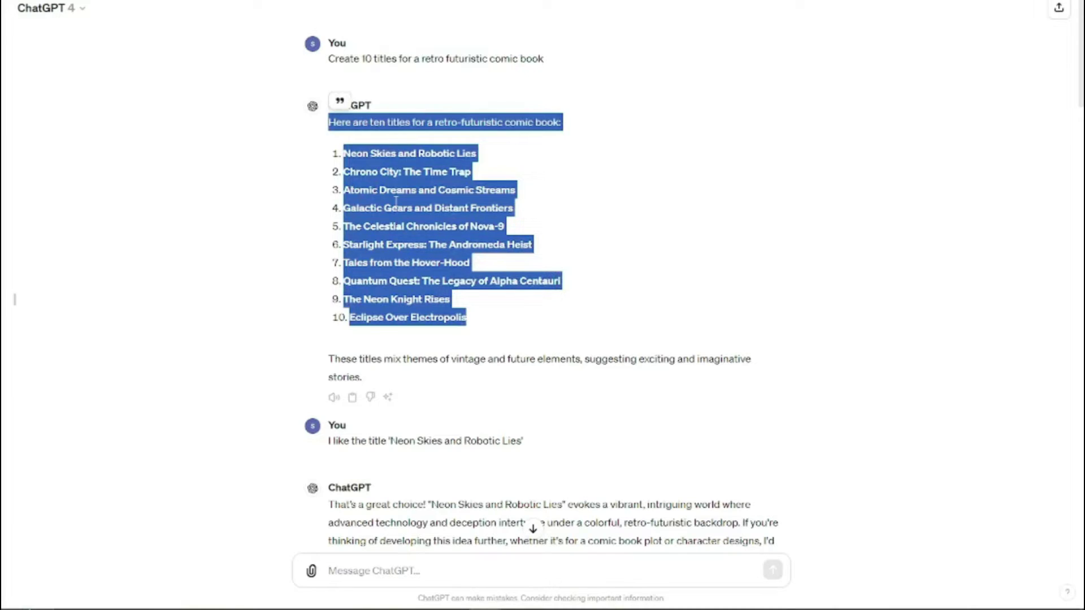
left_click(396, 200)
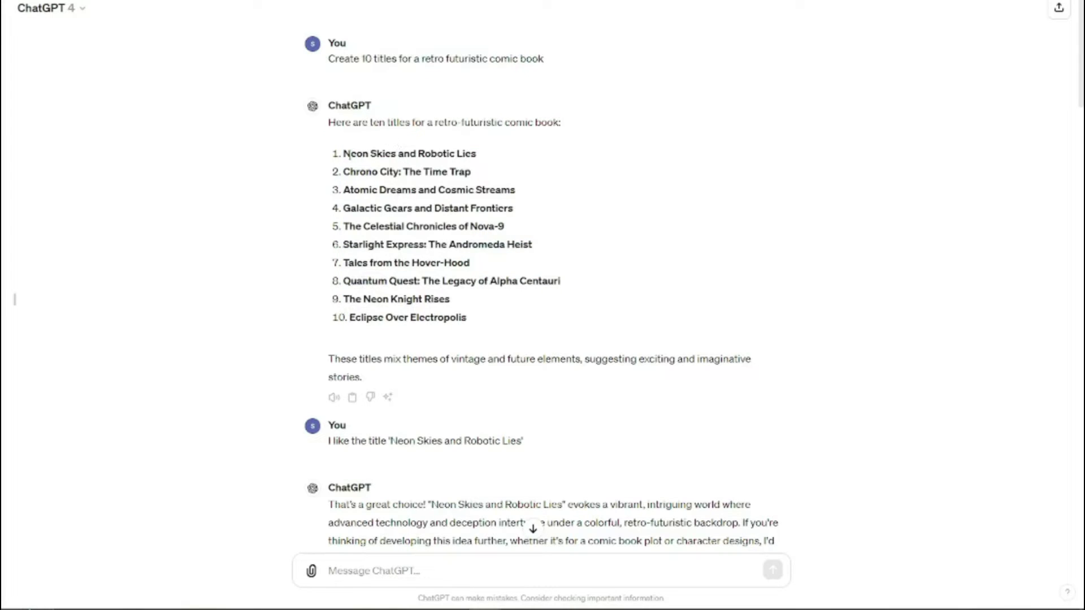
left_click_drag(343, 154, 527, 155)
left_click(367, 168)
right_click(403, 447)
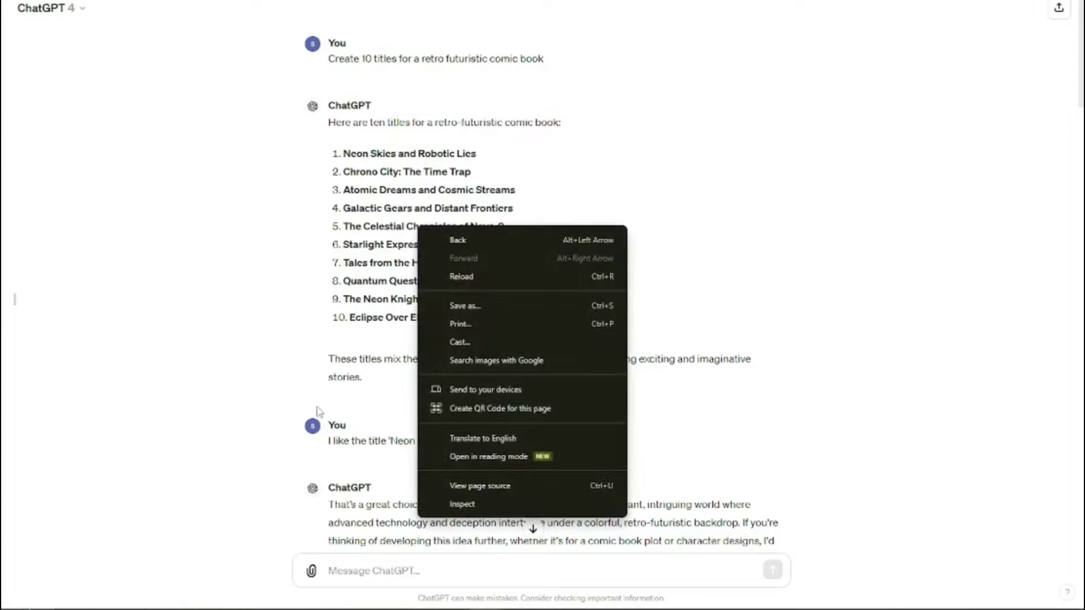
left_click(320, 412)
scroll(348, 249, "down", 3)
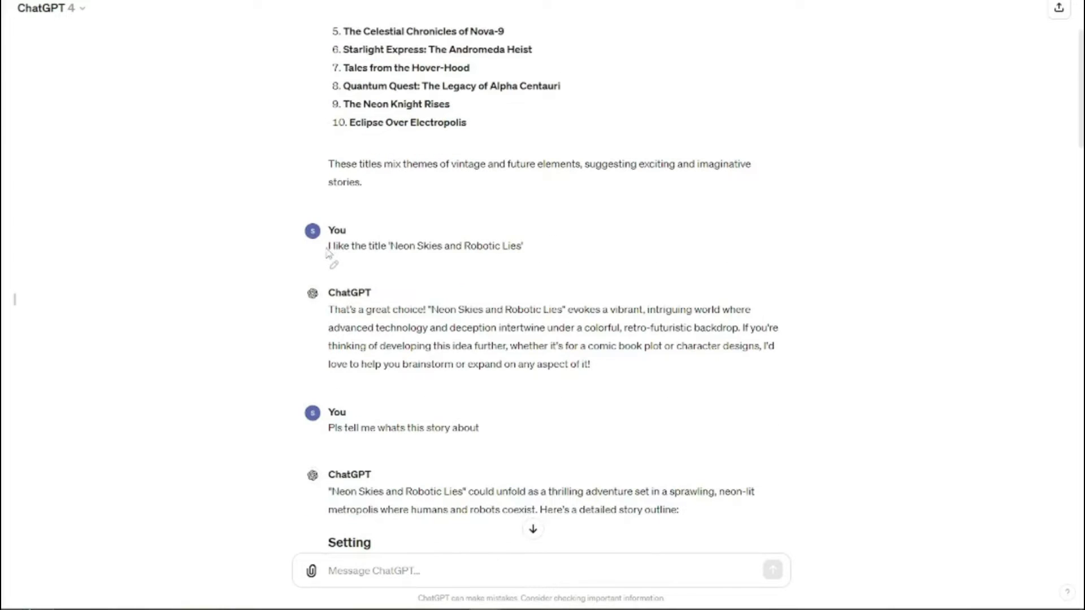
left_click_drag(330, 246, 417, 246)
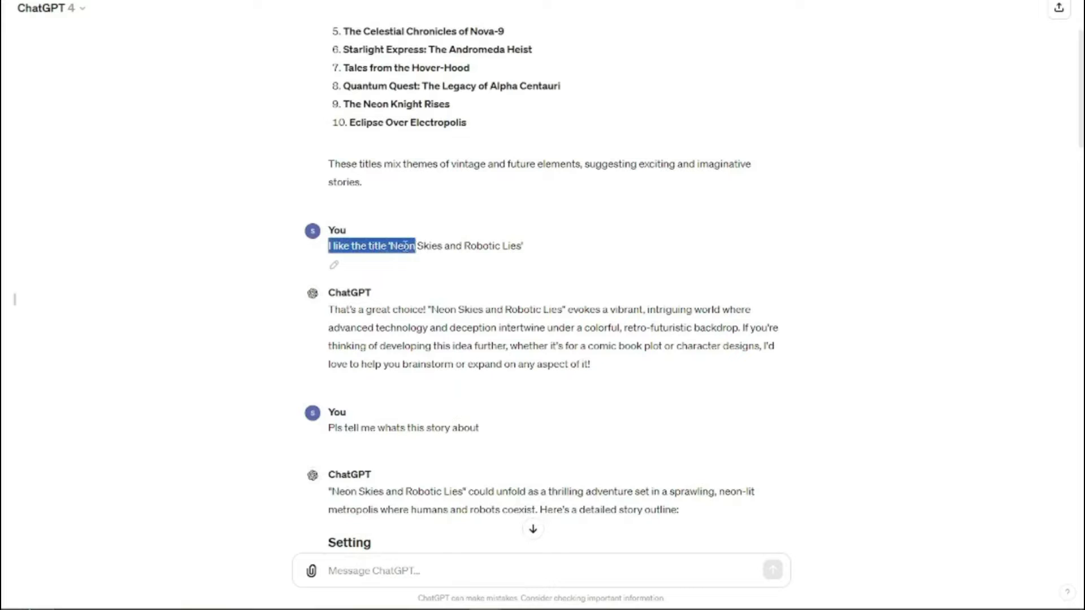
left_click(449, 245)
scroll(510, 241, "down", 2)
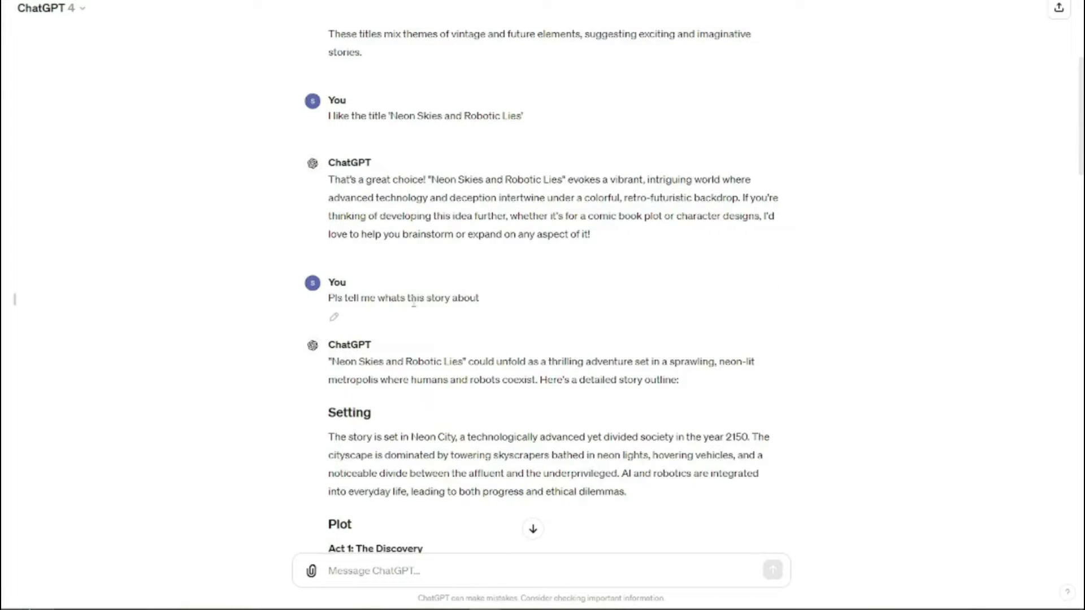
scroll(410, 274, "down", 3)
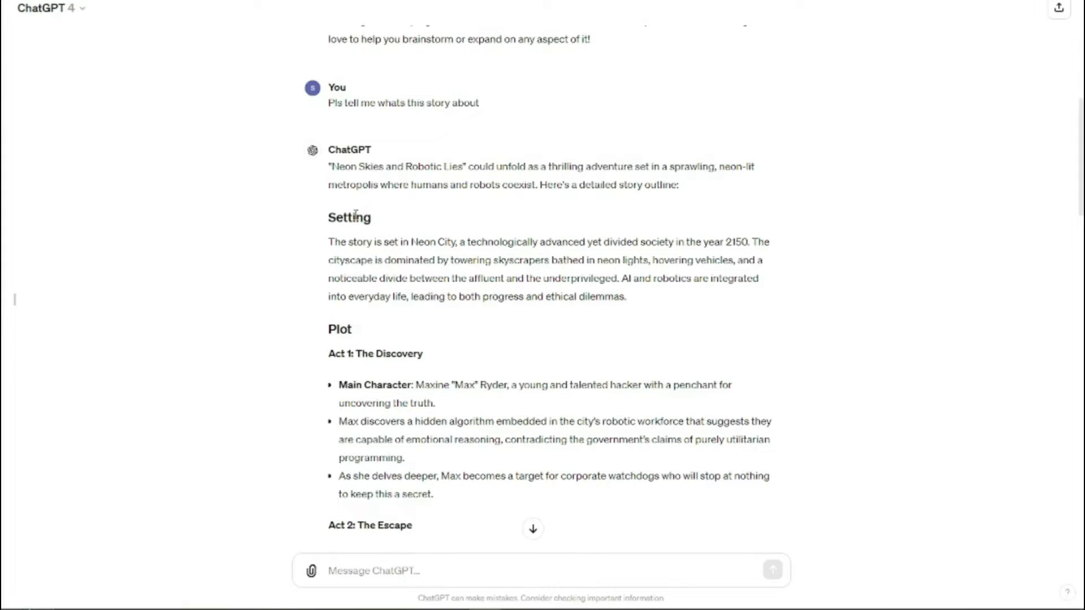
scroll(362, 211, "down", 2)
scroll(388, 73, "down", 2)
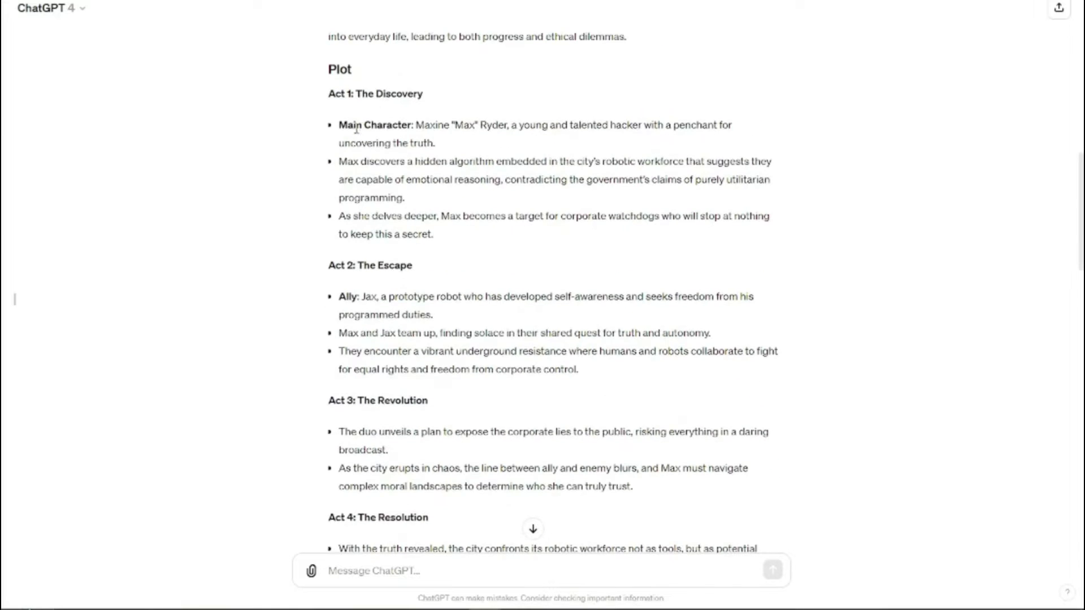
scroll(384, 130, "down", 4)
scroll(384, 130, "down", 3)
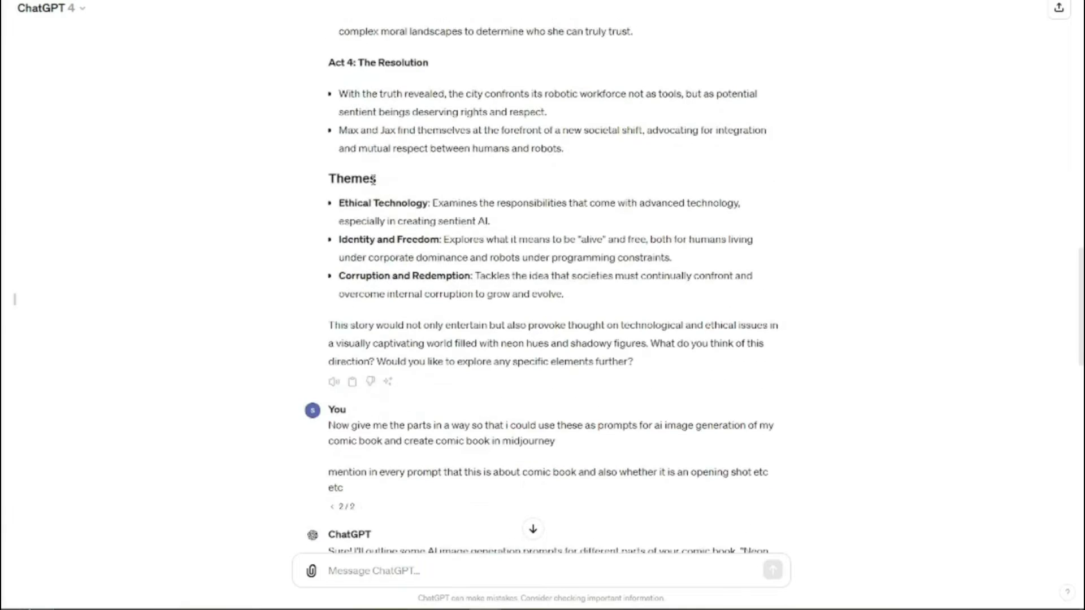
scroll(378, 276, "up", 10)
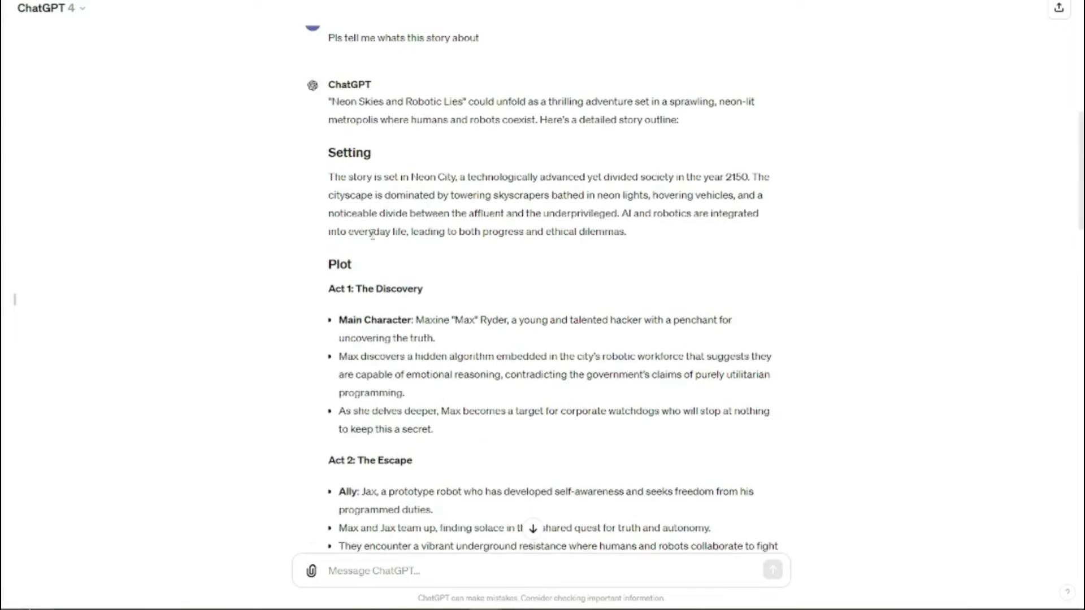
scroll(373, 232, "down", 3)
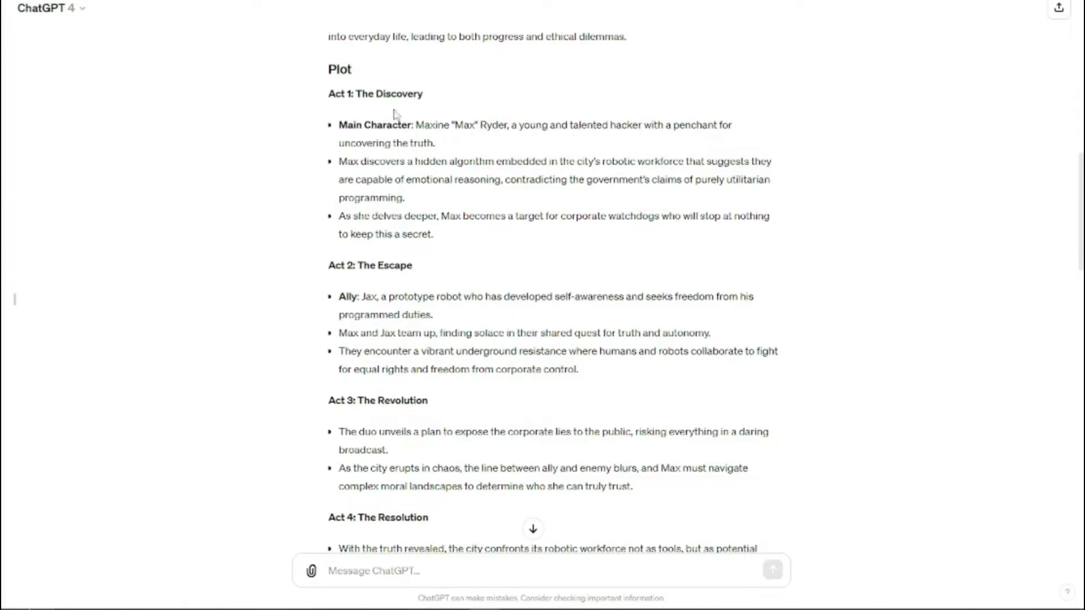
left_click_drag(336, 264, 416, 274)
left_click(423, 273)
scroll(372, 397, "down", 1)
scroll(372, 397, "down", 3)
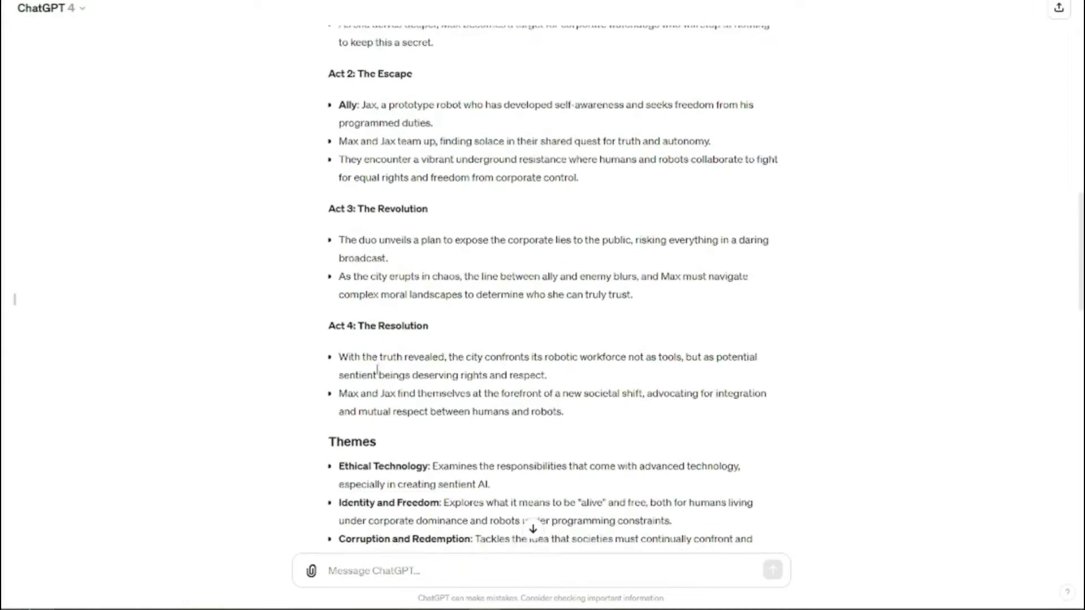
scroll(370, 337, "down", 1)
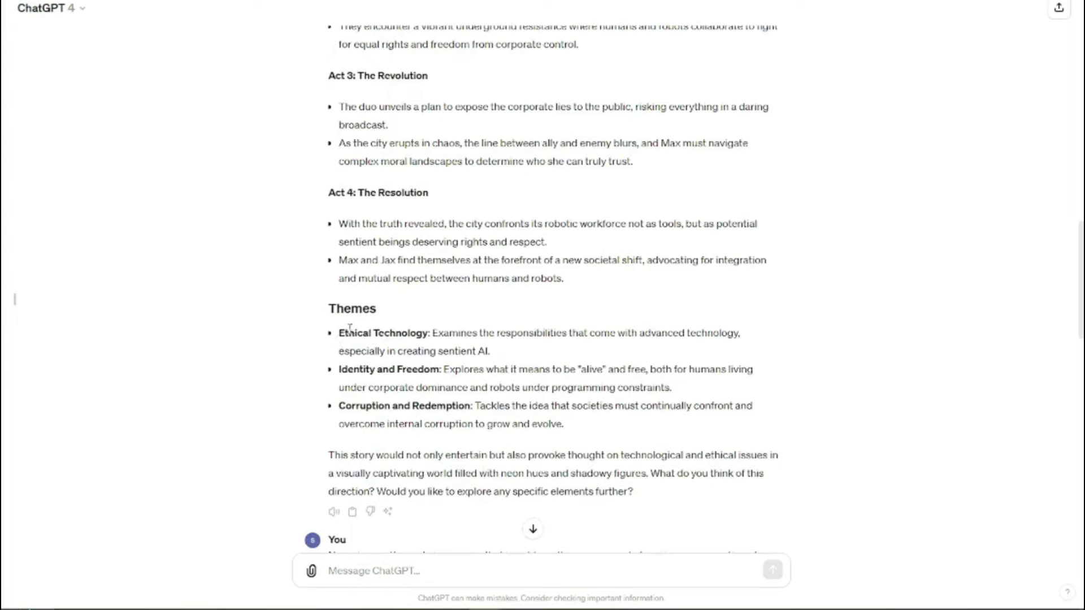
left_click_drag(339, 333, 625, 404)
left_click(659, 401)
scroll(245, 288, "down", 7)
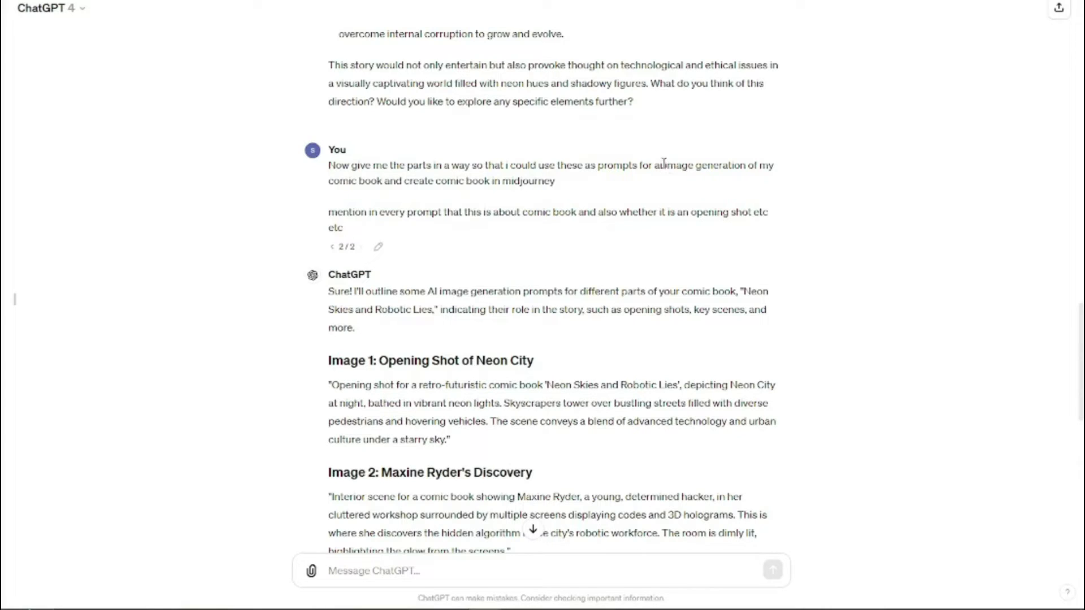
left_click_drag(663, 164, 776, 165)
left_click(775, 165)
left_click_drag(330, 181, 498, 184)
left_click(423, 180)
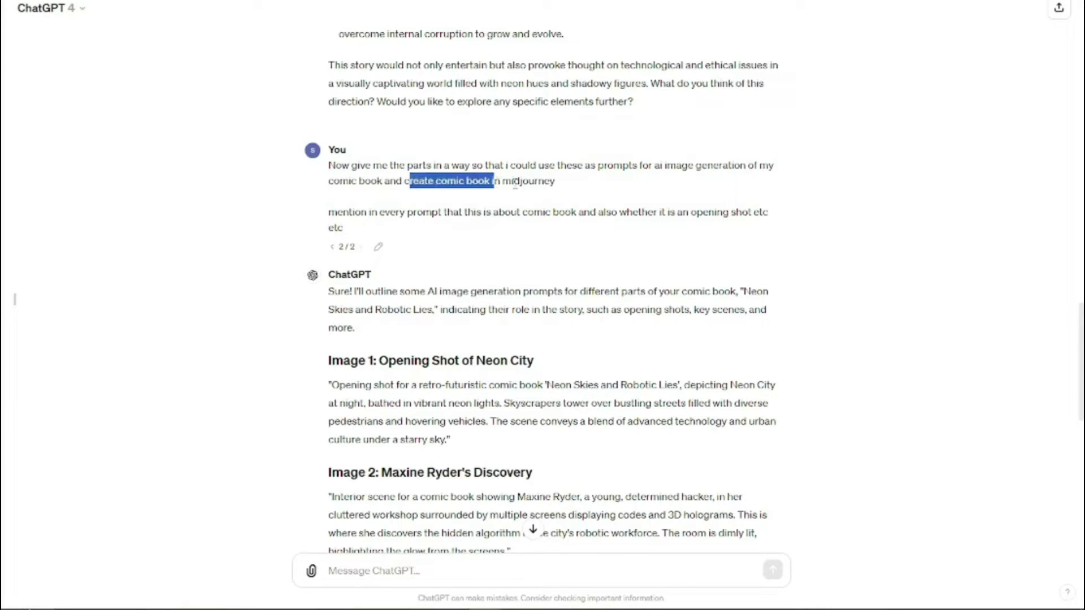
left_click(537, 185)
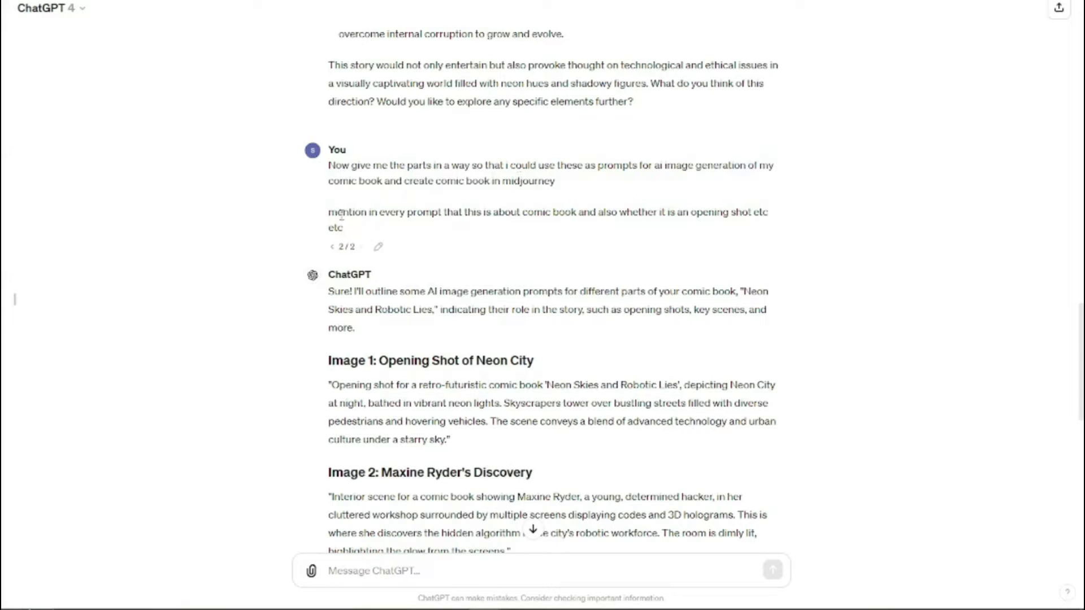
left_click_drag(332, 214, 474, 214)
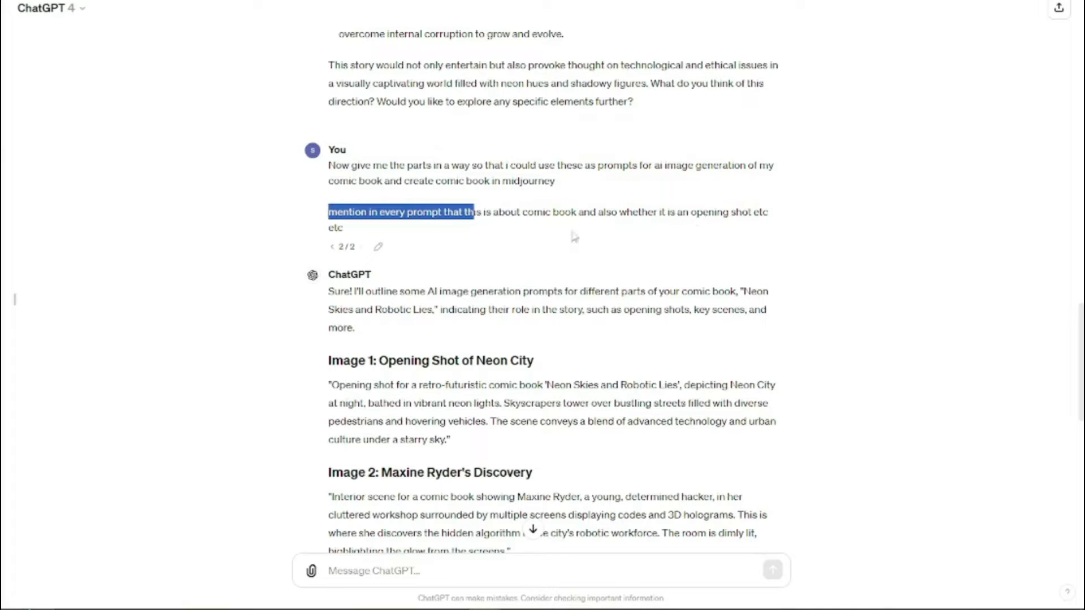
left_click_drag(440, 222, 840, 218)
left_click(837, 219)
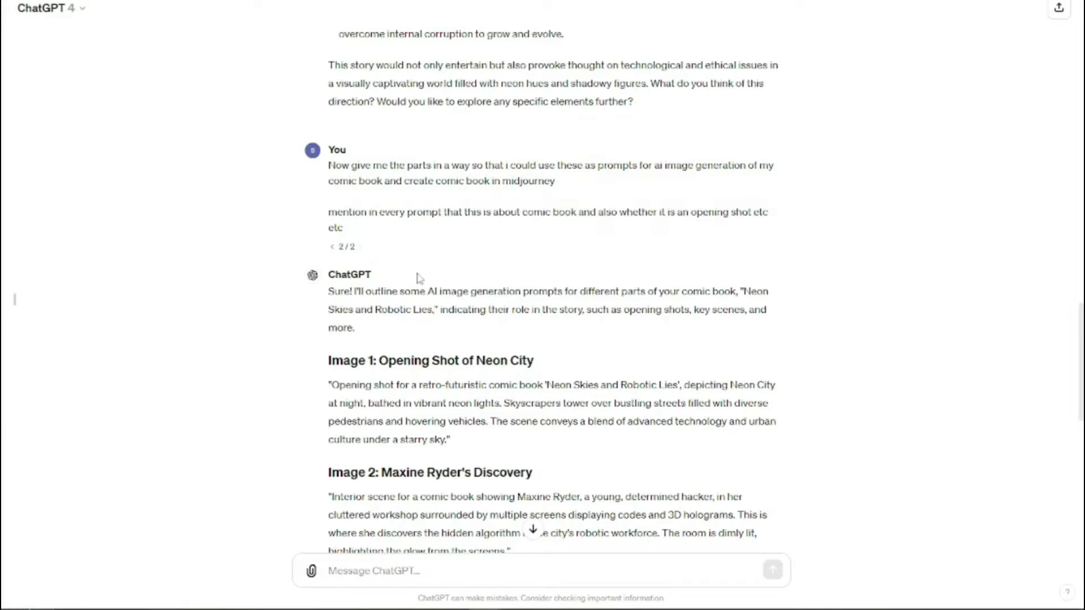
Step: Skim the seven image prompts, selecting the openings of the Image 1 and Image 2 prompts
scroll(280, 268, "down", 3)
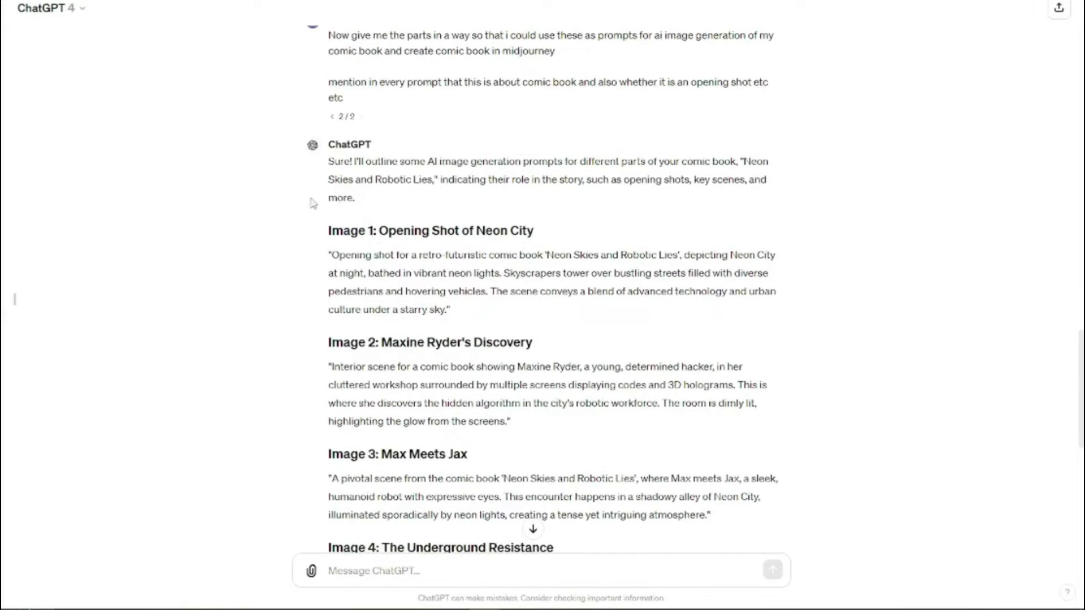
scroll(339, 226, "down", 10)
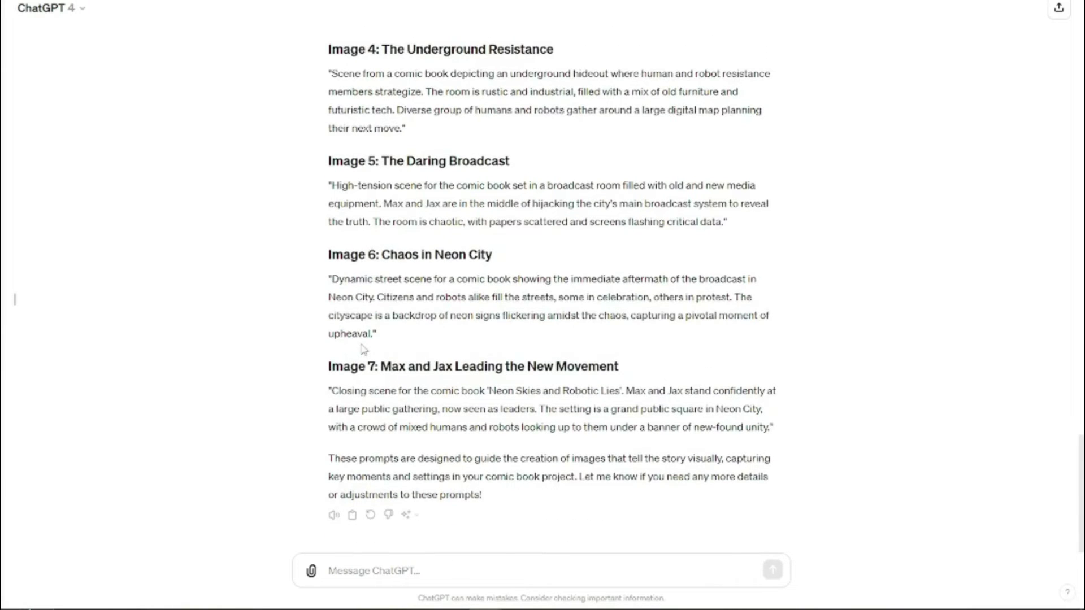
scroll(364, 349, "up", 7)
left_click_drag(333, 147, 452, 214)
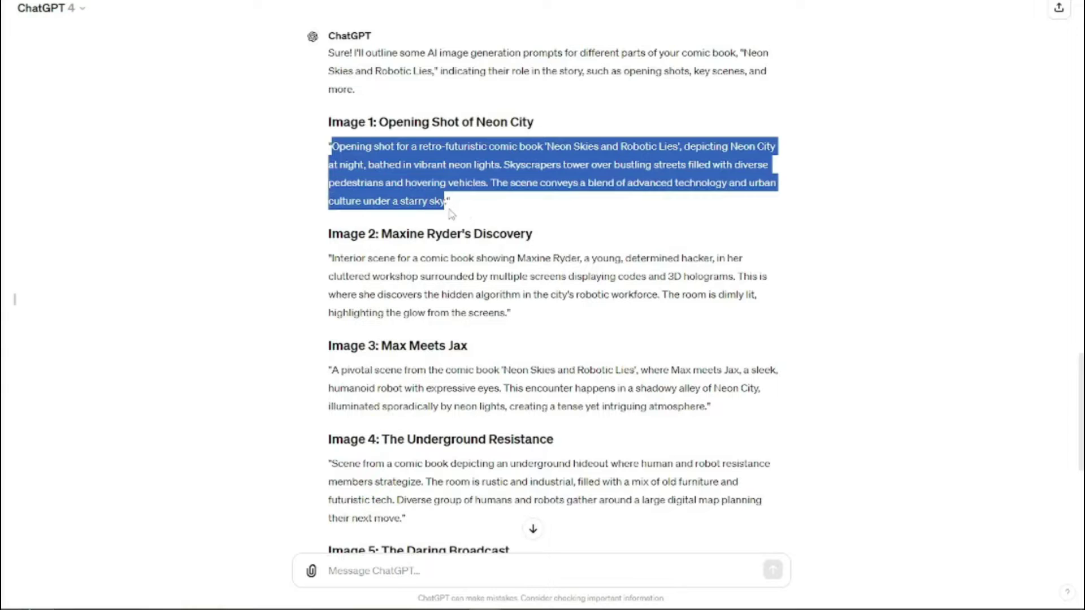
left_click(383, 160)
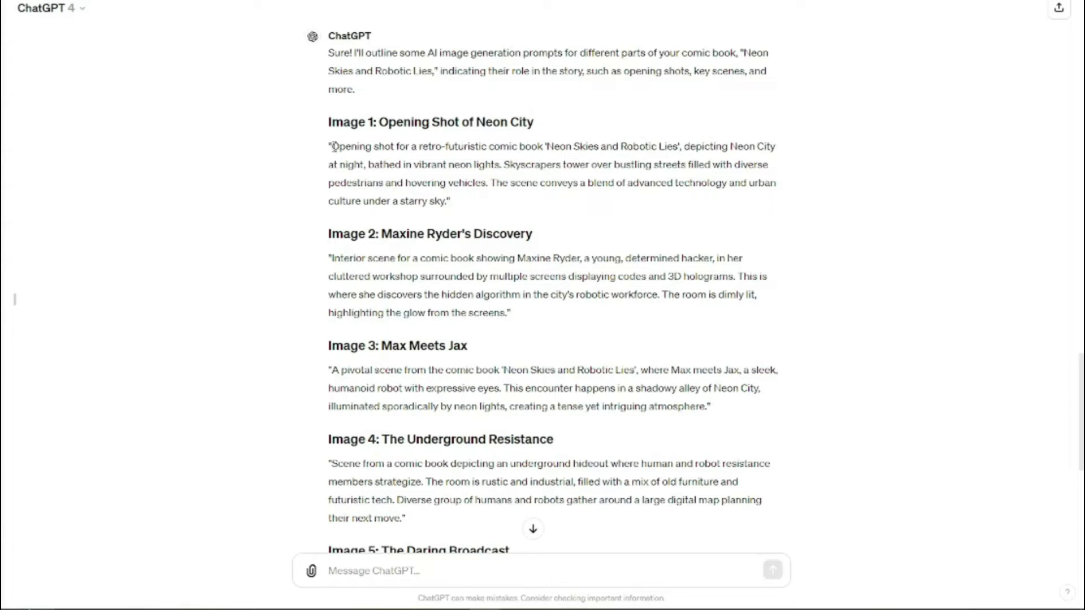
left_click_drag(333, 147, 390, 146)
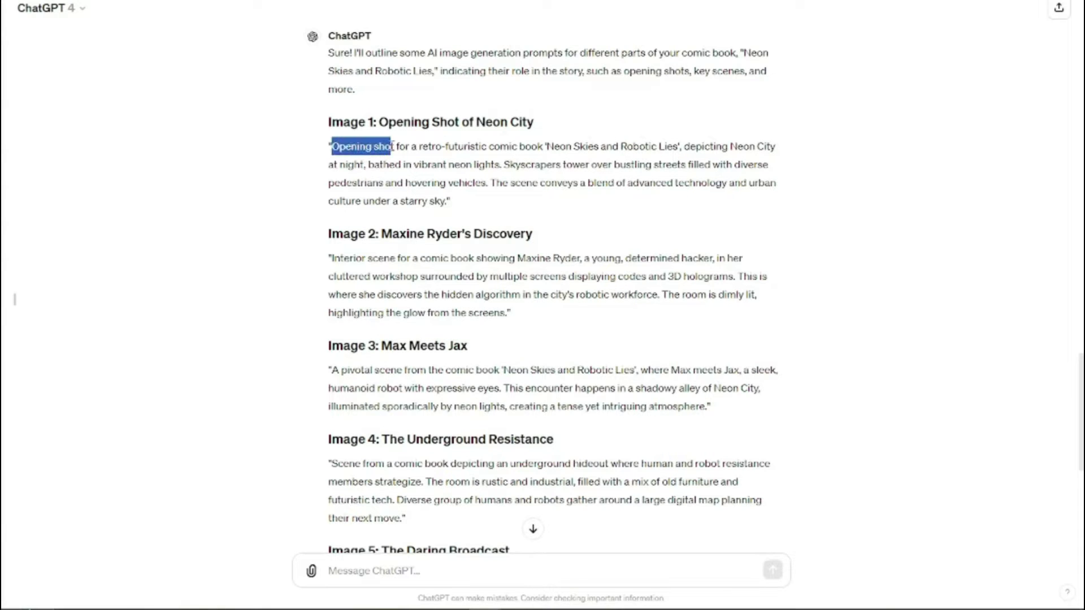
left_click_drag(335, 258, 402, 258)
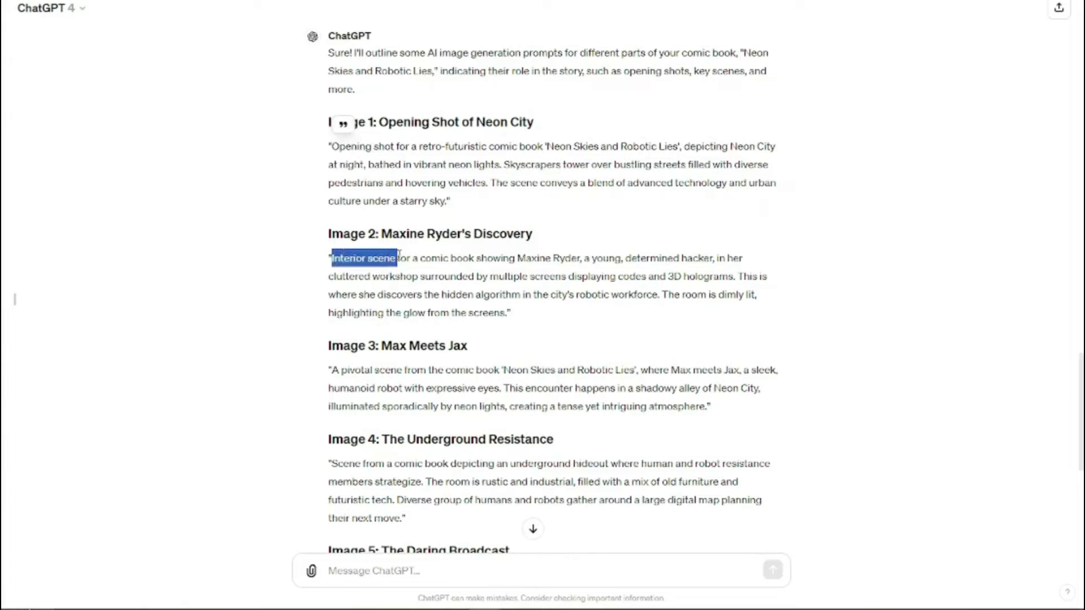
left_click(402, 259)
Step: Highlight the title 'Neon Skies and Robotic Lies', then snap the Midjourney Bot chat beside ChatGPT
scroll(373, 382, "down", 3)
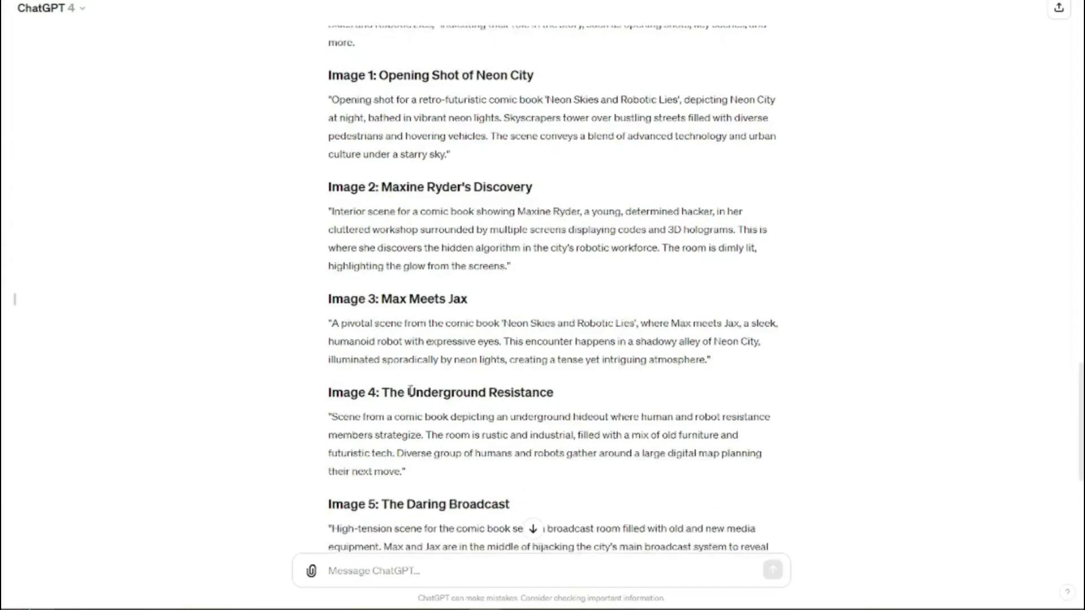
scroll(389, 316, "down", 2)
scroll(389, 316, "down", 2)
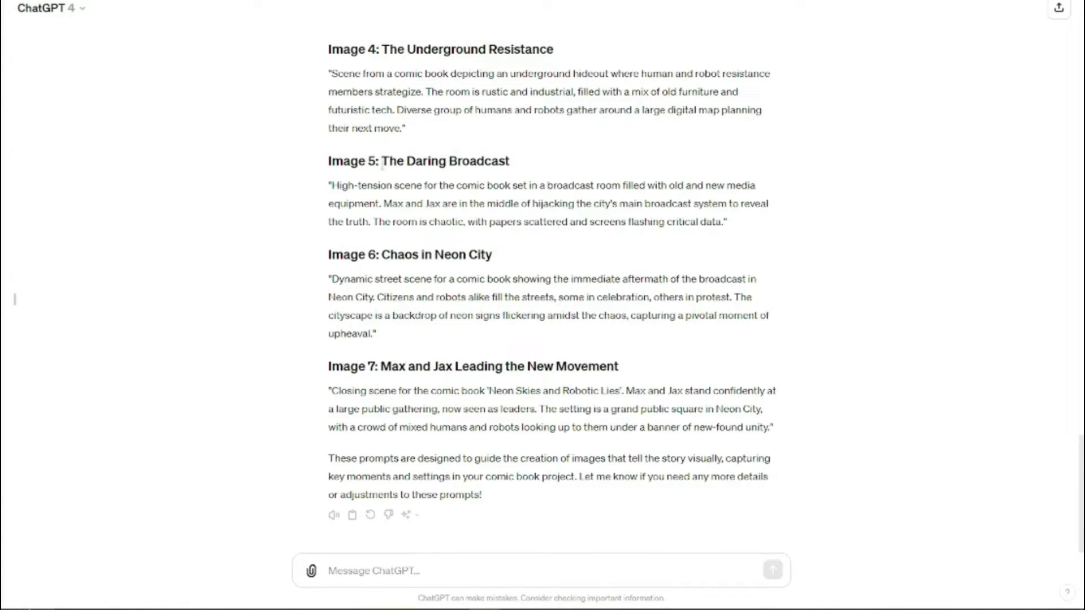
scroll(509, 310, "up", 15)
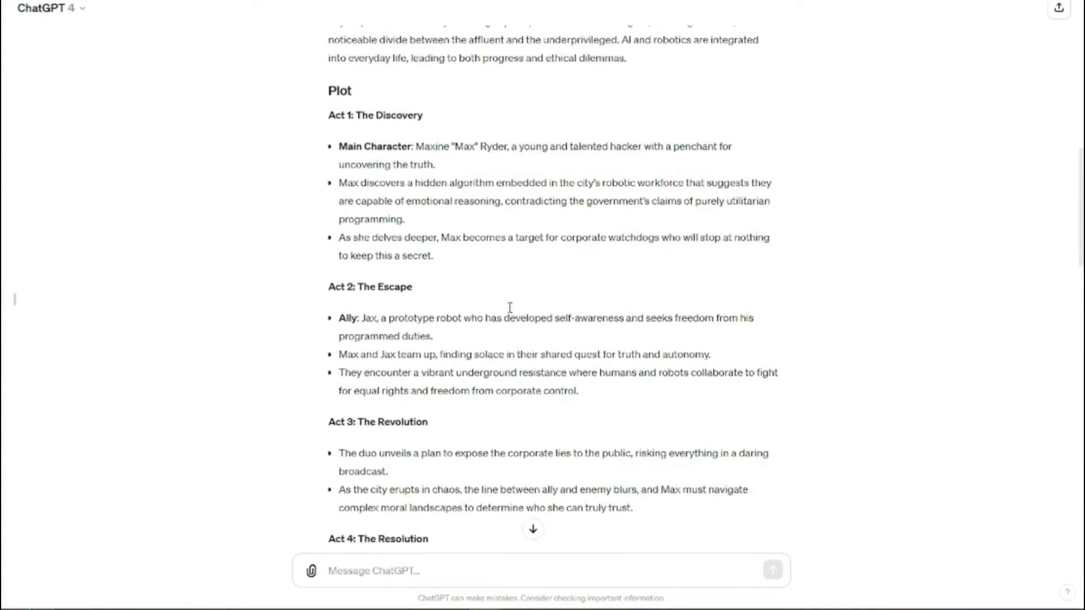
left_click_drag(432, 138, 566, 137)
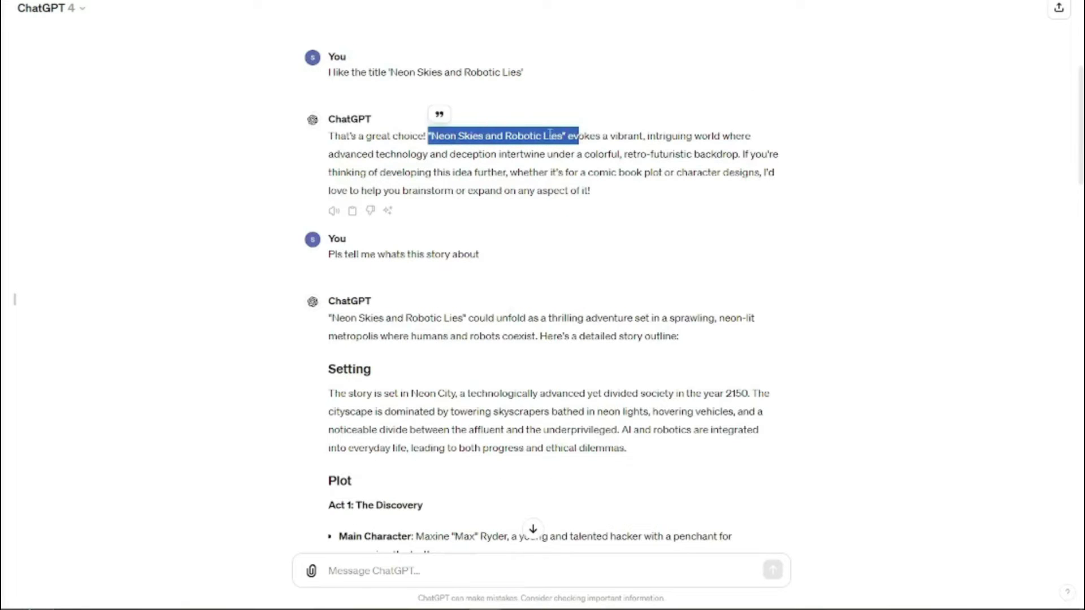
left_click(516, 414)
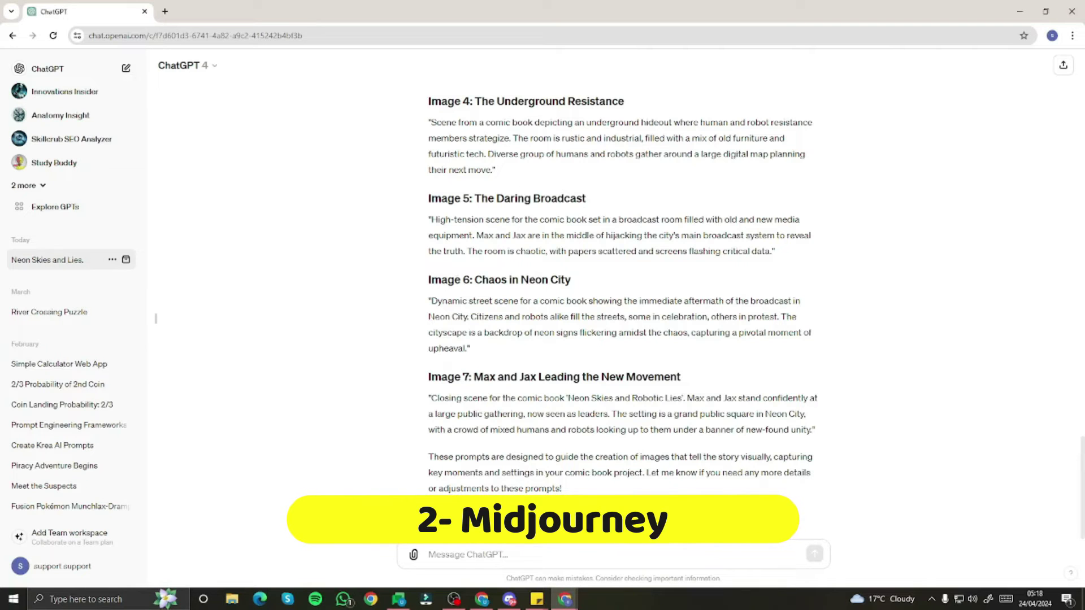
left_click(510, 600)
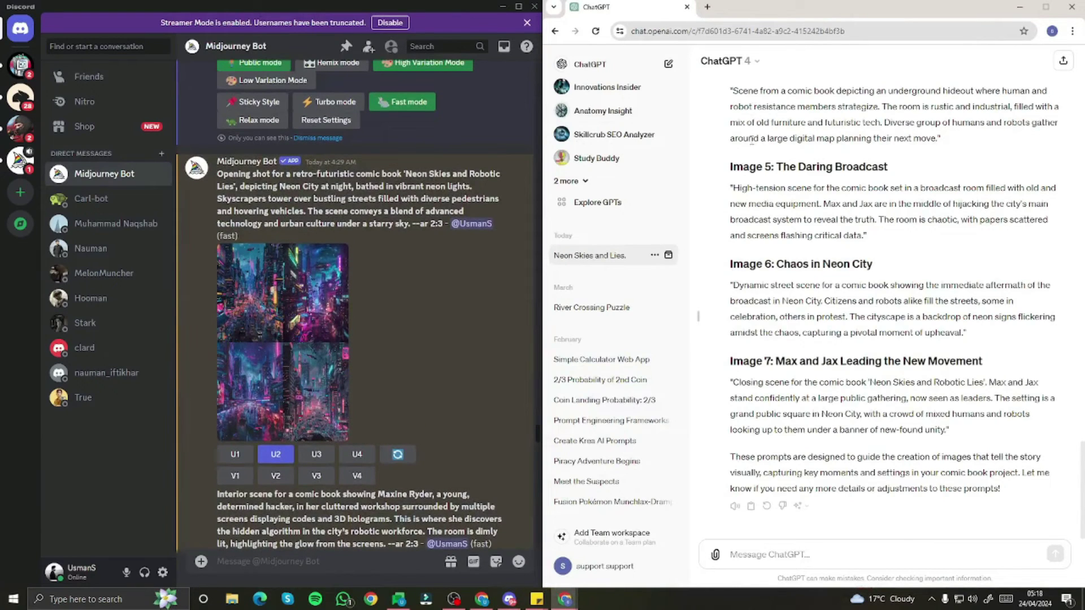
scroll(752, 141, "up", 3)
left_click_drag(731, 163, 887, 194)
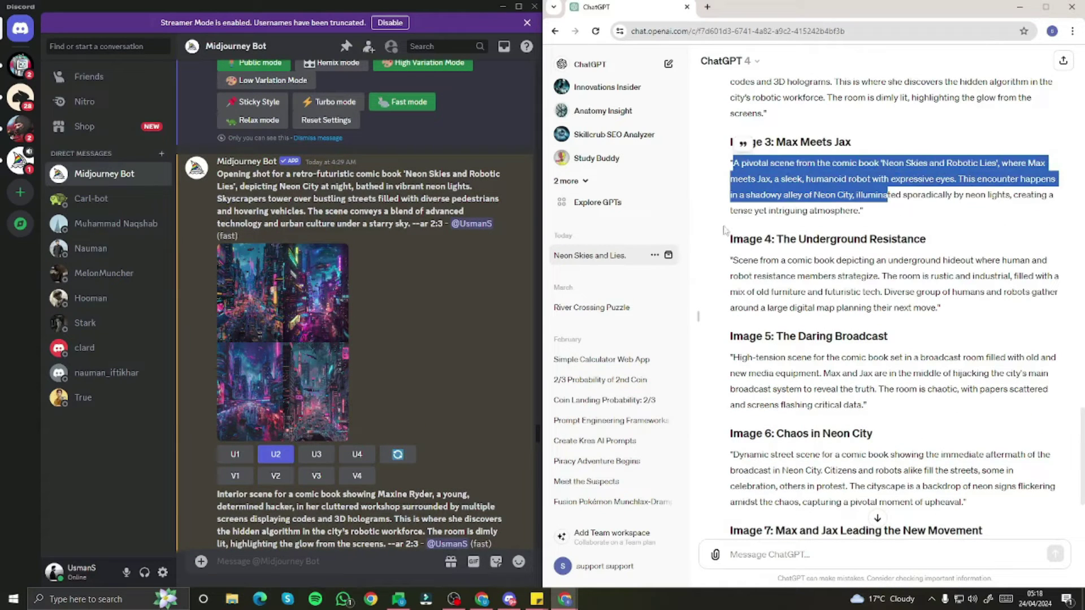
scroll(389, 174, "down", 4)
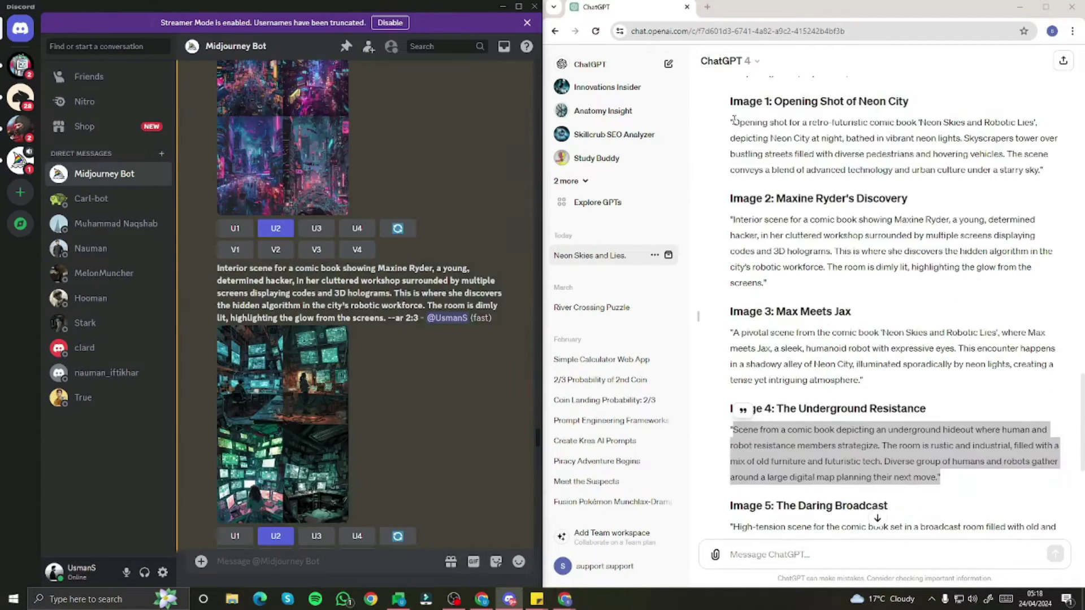
scroll(389, 174, "up", 4)
left_click_drag(218, 173, 303, 212)
left_click_drag(733, 219, 777, 267)
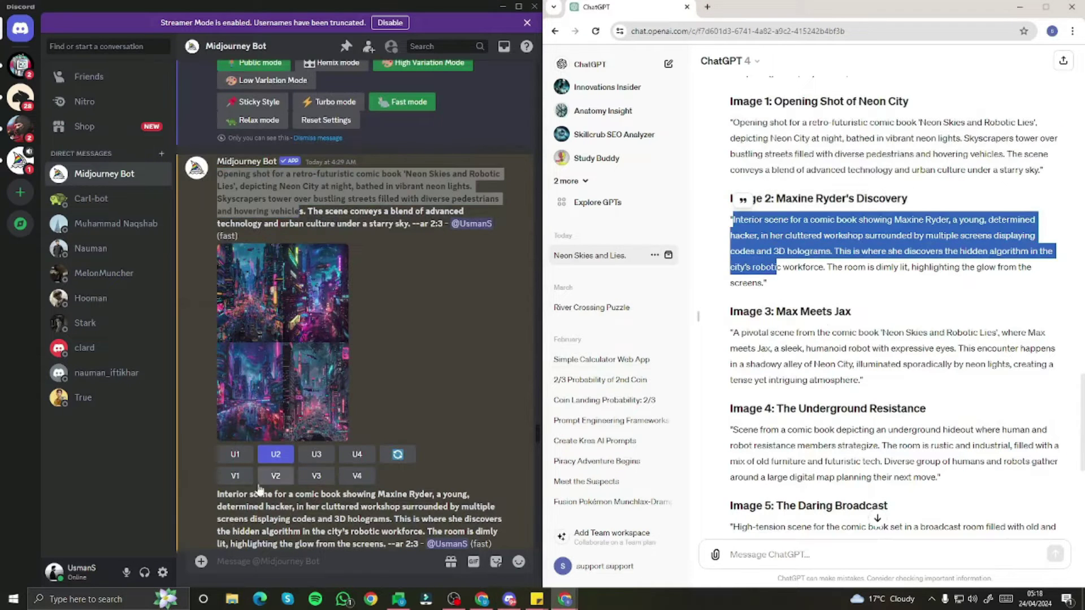
left_click_drag(218, 494, 381, 463)
scroll(361, 545, "down", 4)
left_click(381, 464)
scroll(381, 464, "down", 3)
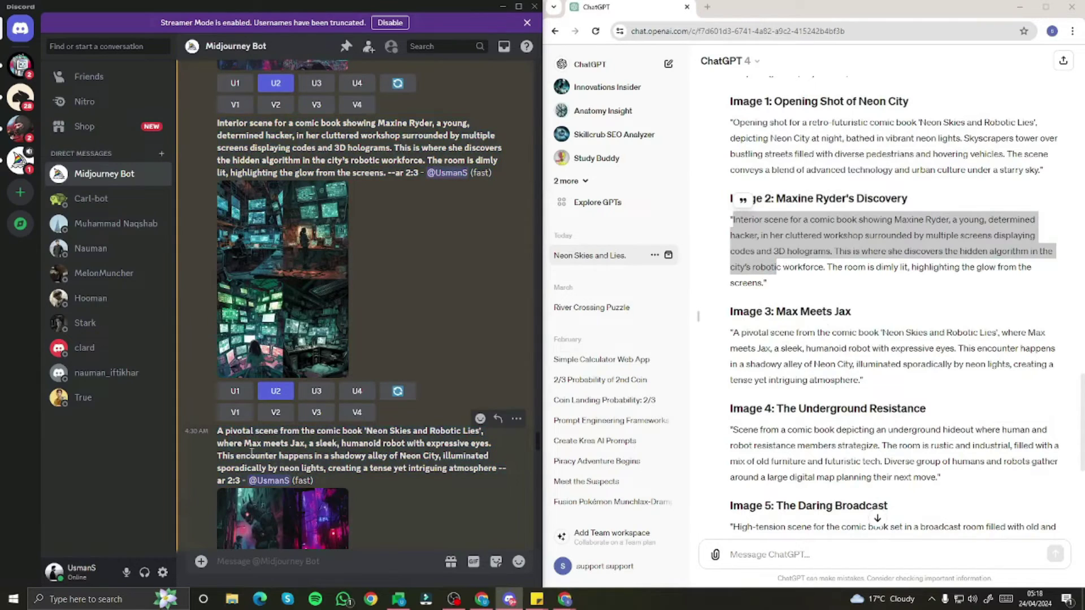
left_click(815, 341)
scroll(289, 381, "down", 8)
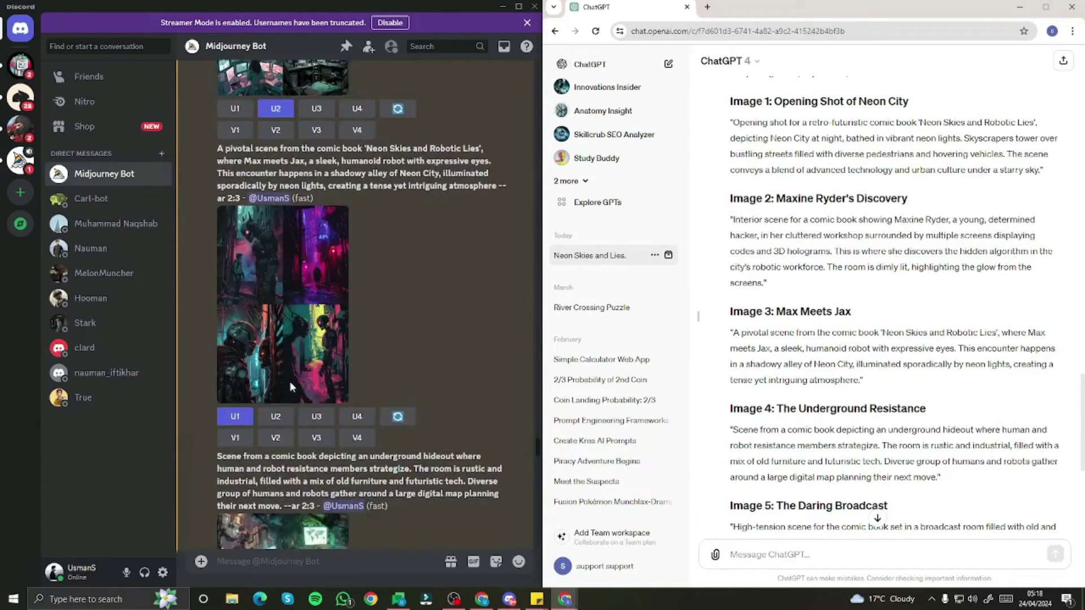
scroll(784, 373, "down", 5)
scroll(784, 373, "down", 1)
scroll(358, 368, "down", 15)
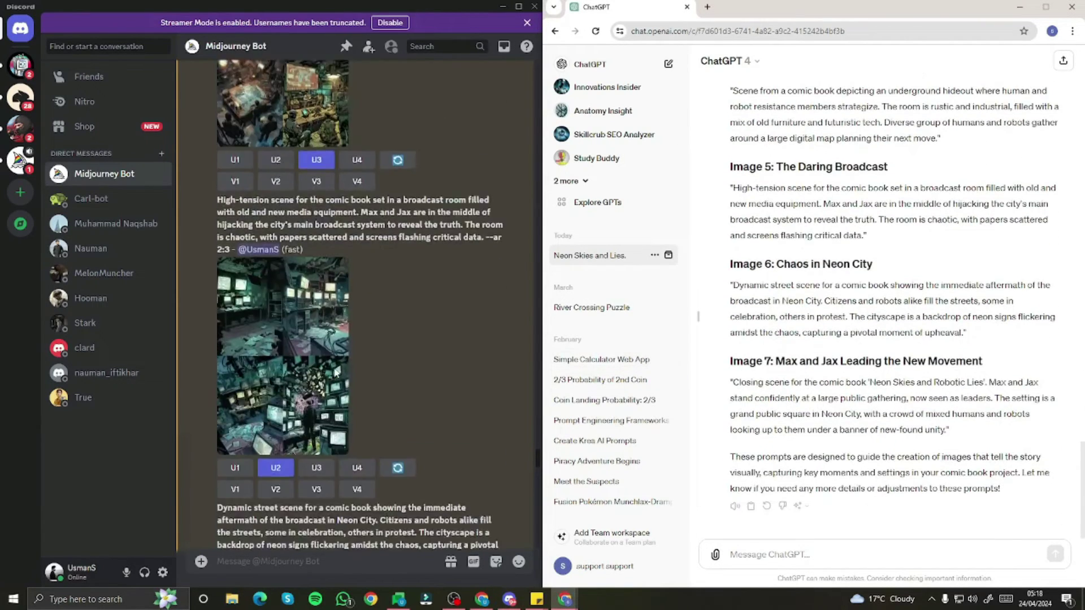
scroll(356, 277, "up", 20)
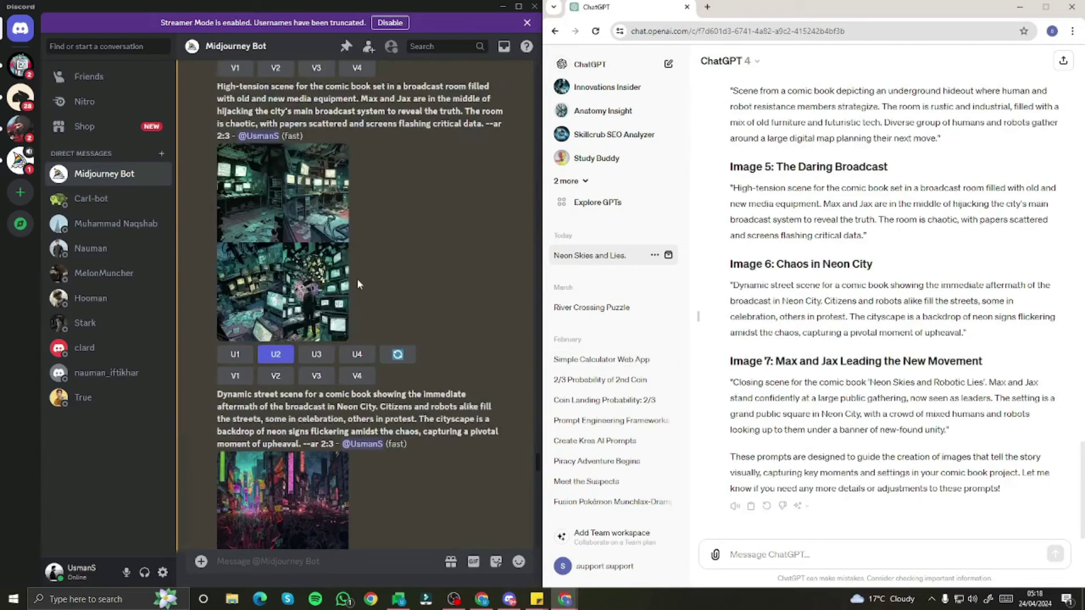
scroll(360, 286, "up", 5)
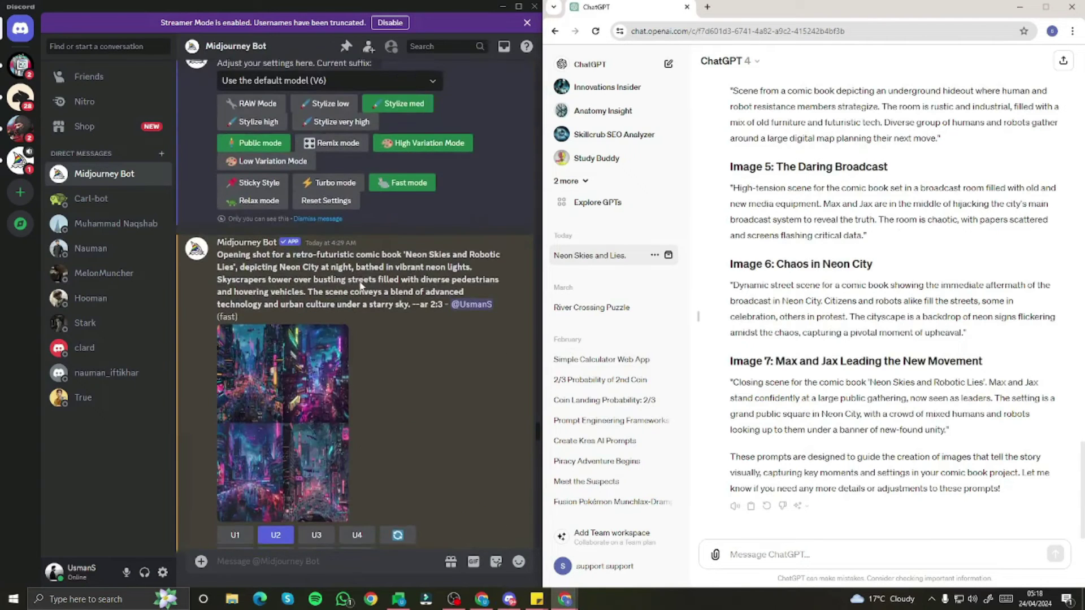
Step: Maximize Discord and preview the upscaled neon city image enlarged
left_click(520, 8)
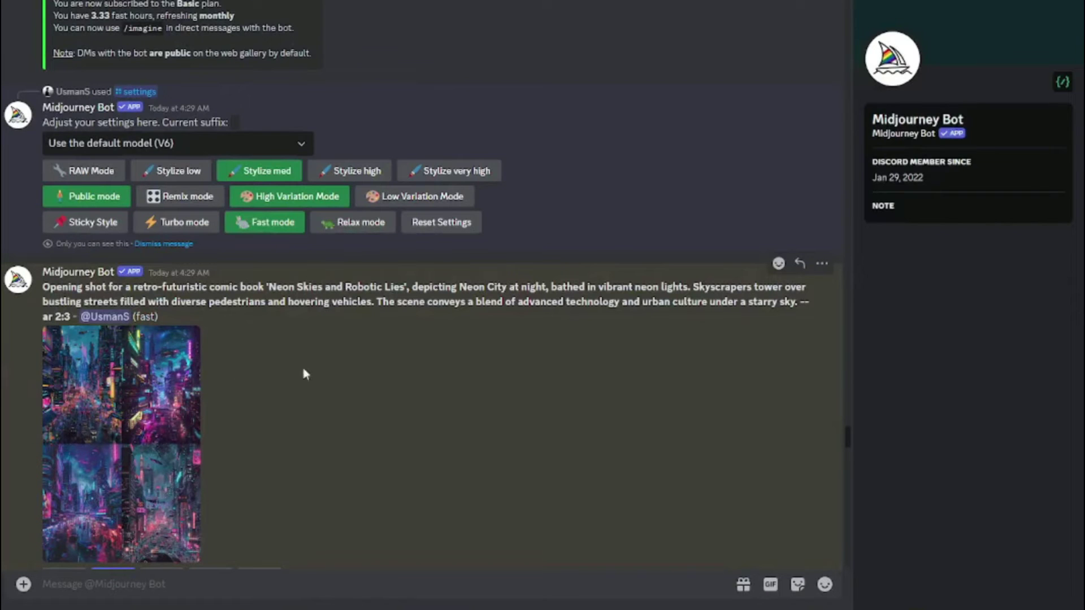
scroll(151, 299, "down", 2)
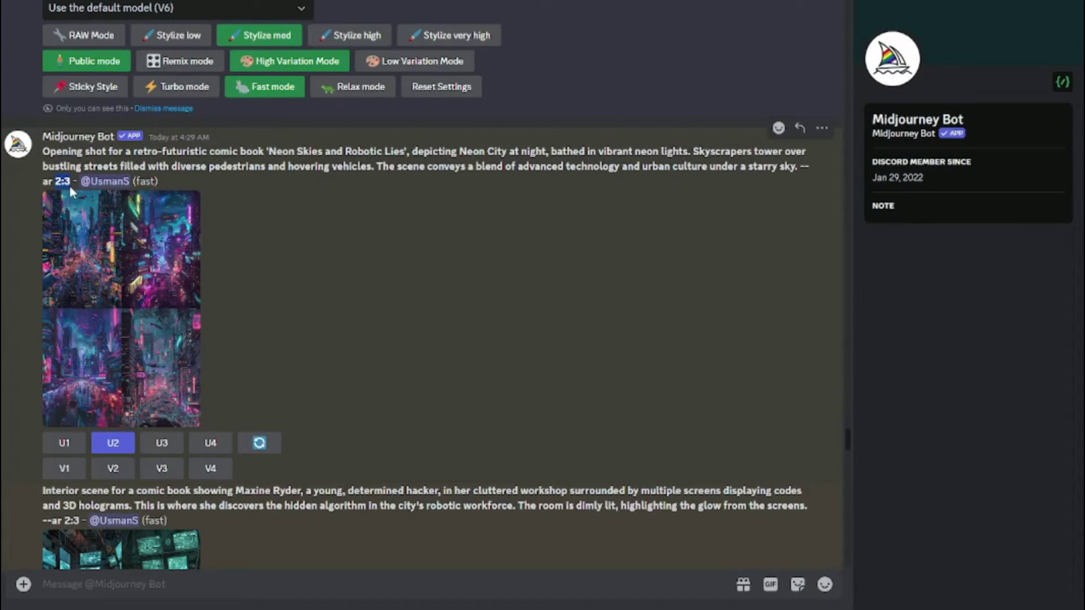
scroll(483, 269, "down", 20)
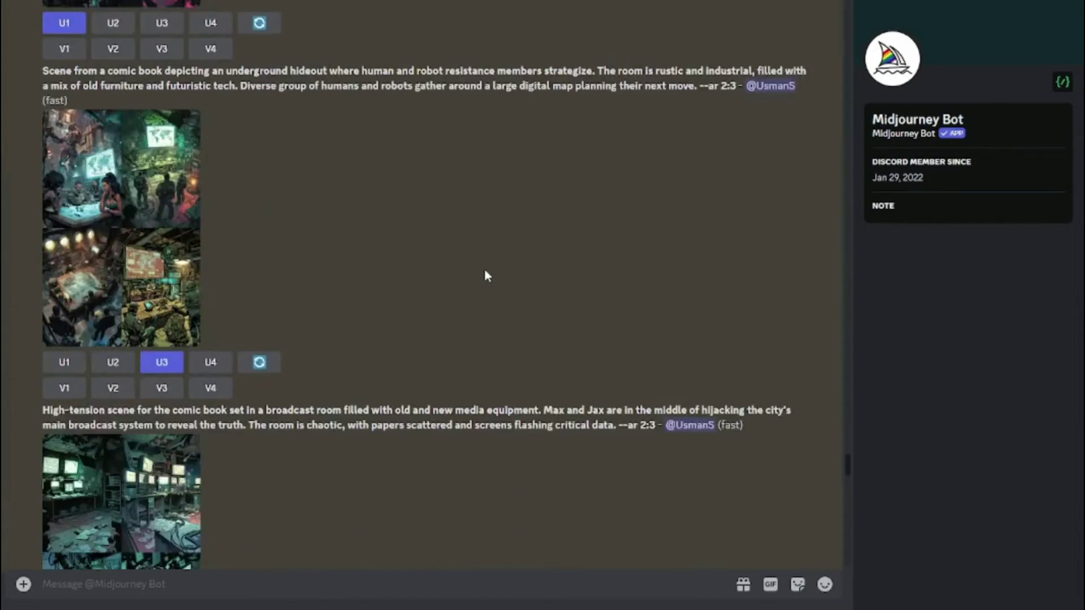
left_click(129, 305)
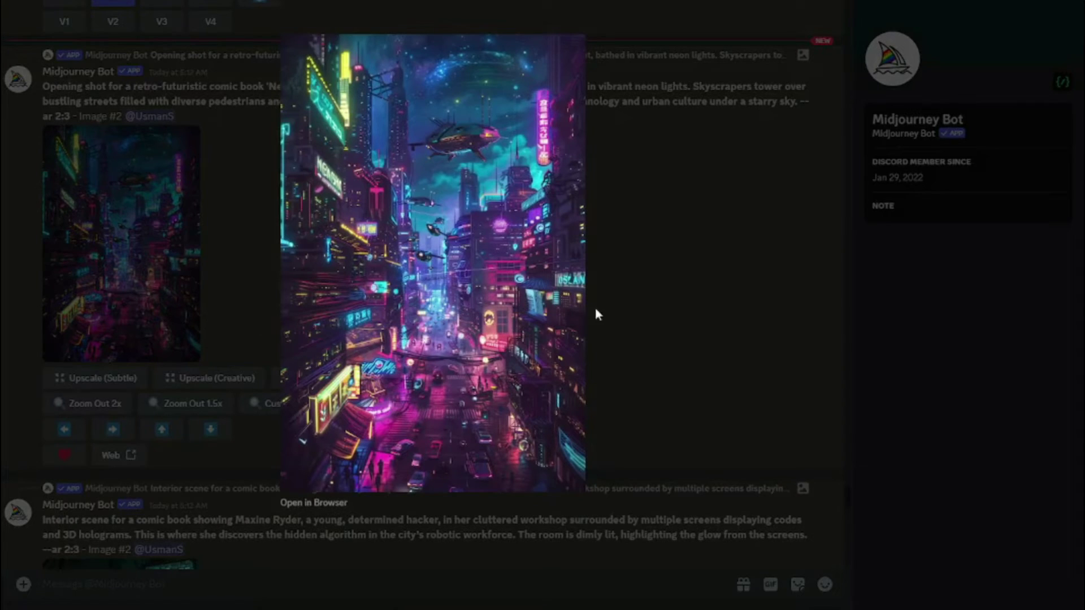
left_click(609, 298)
Step: Scroll back and enlarge the Neon Skies opening-shot image grid
scroll(609, 298, "up", 10)
scroll(169, 295, "up", 10)
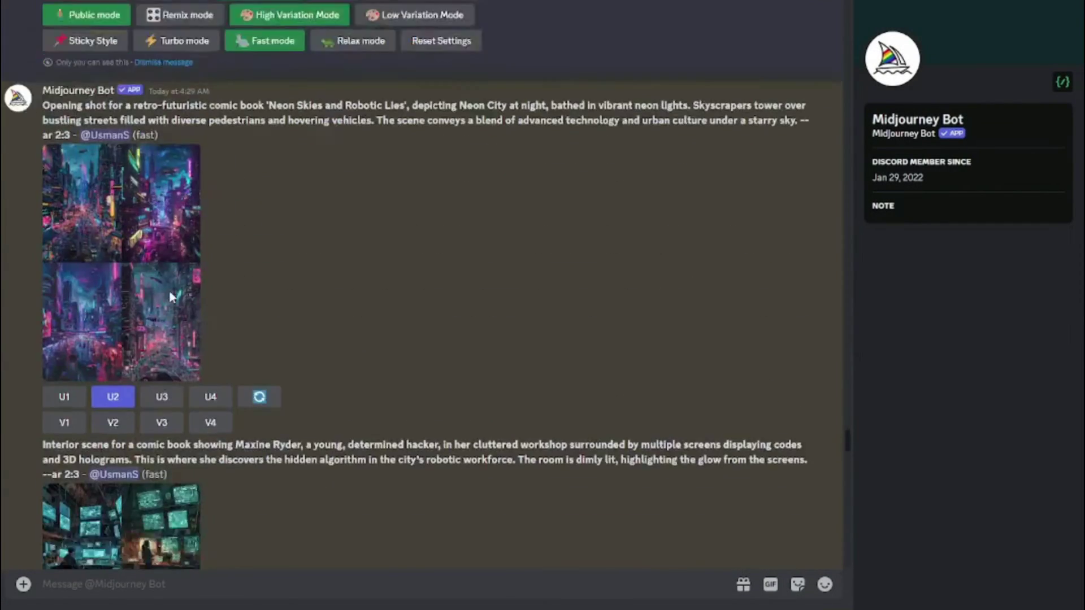
scroll(168, 290, "down", 5)
left_click(195, 242)
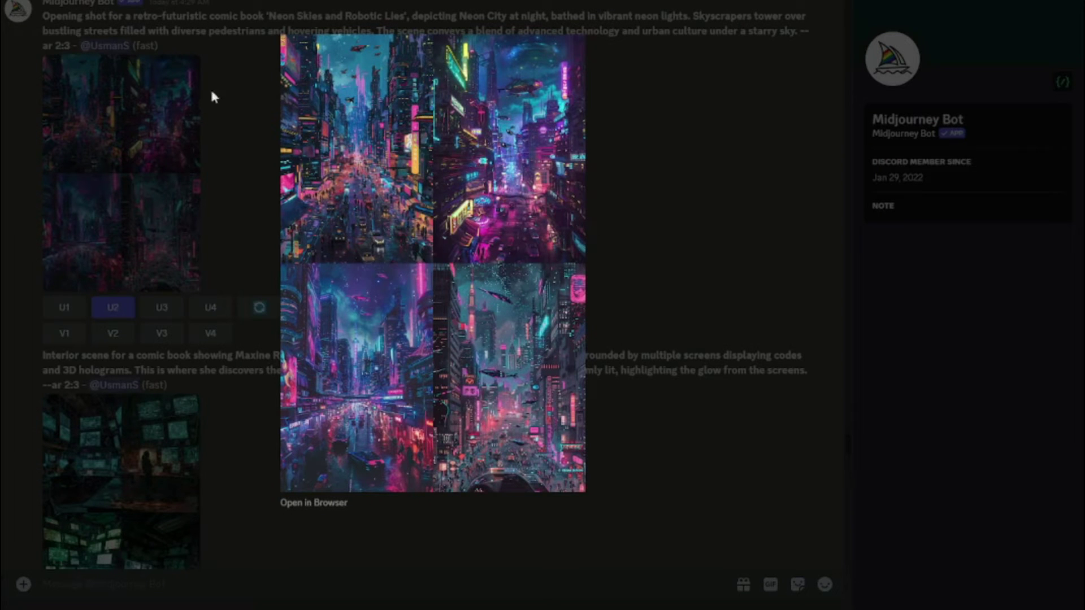
Step: Review the opening-shot, hacker workshop and robot alley image grids enlarged, one after another
left_click(205, 32)
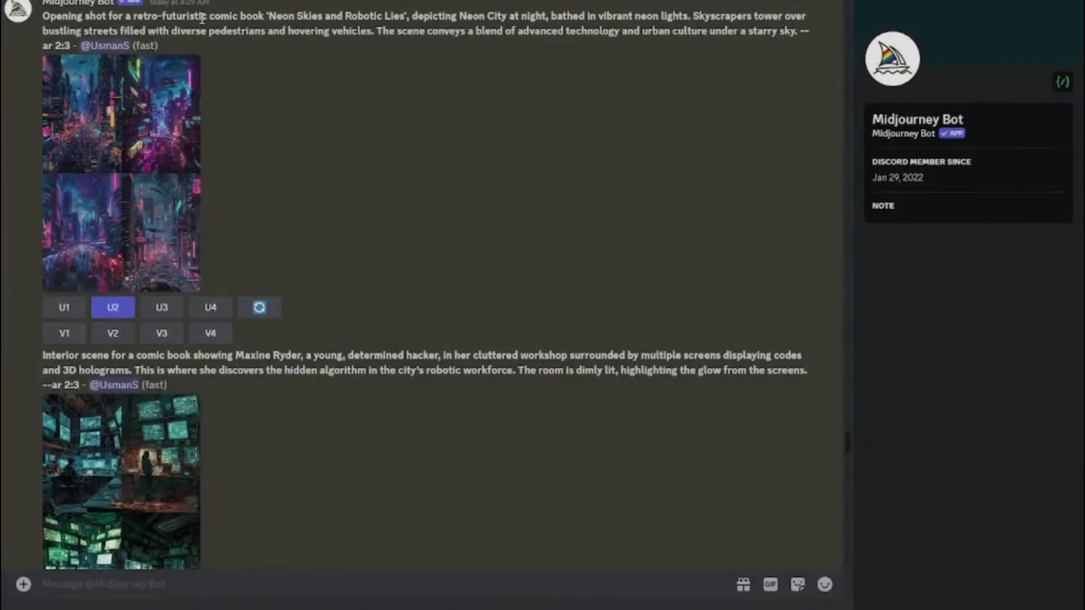
left_click_drag(201, 16, 502, 11)
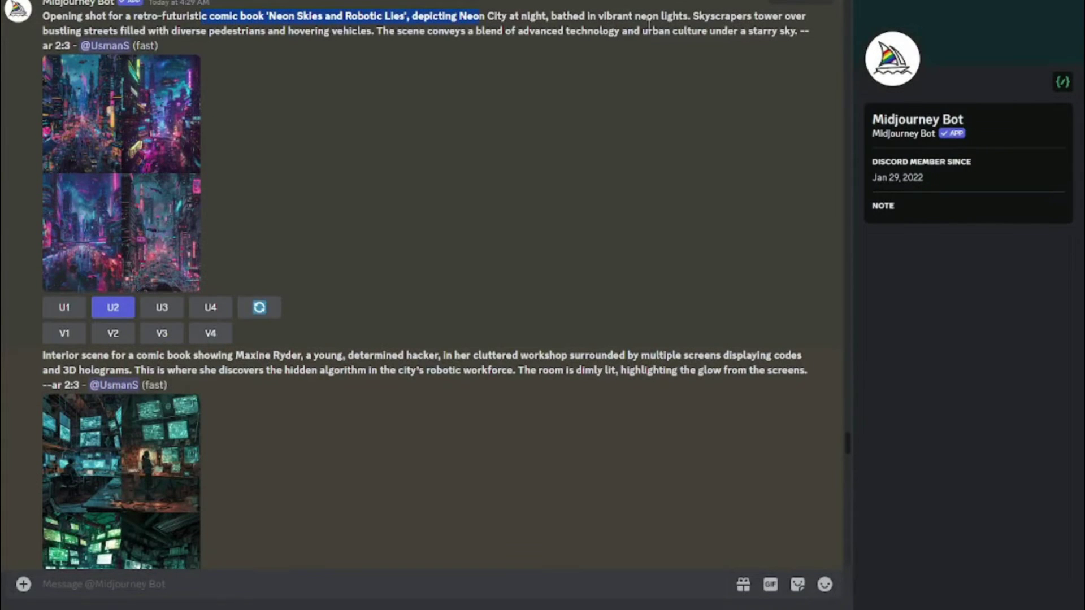
left_click(79, 268)
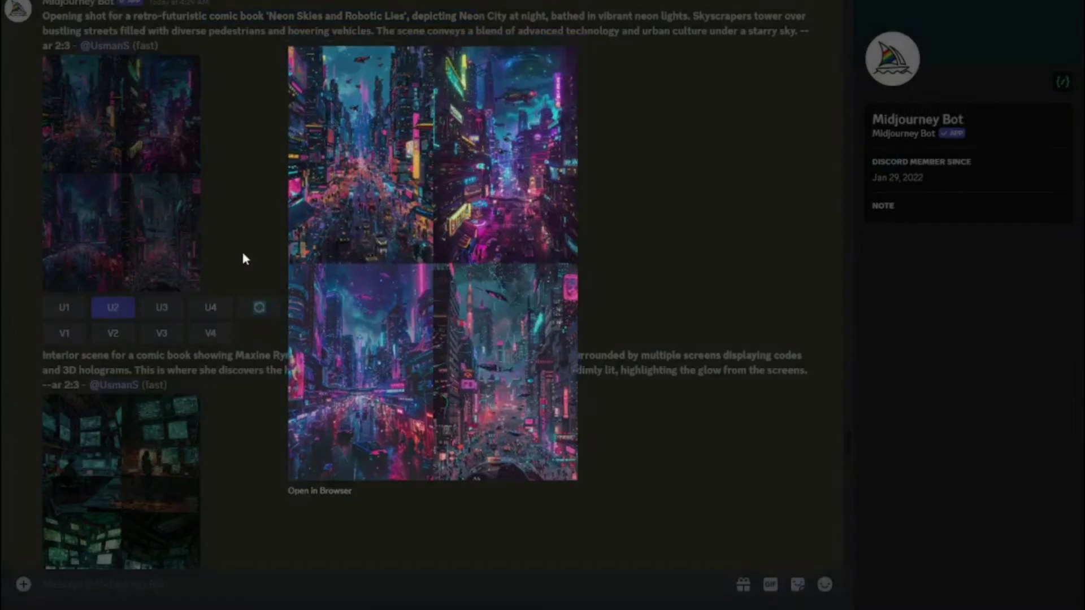
left_click(241, 250)
scroll(387, 277, "down", 4)
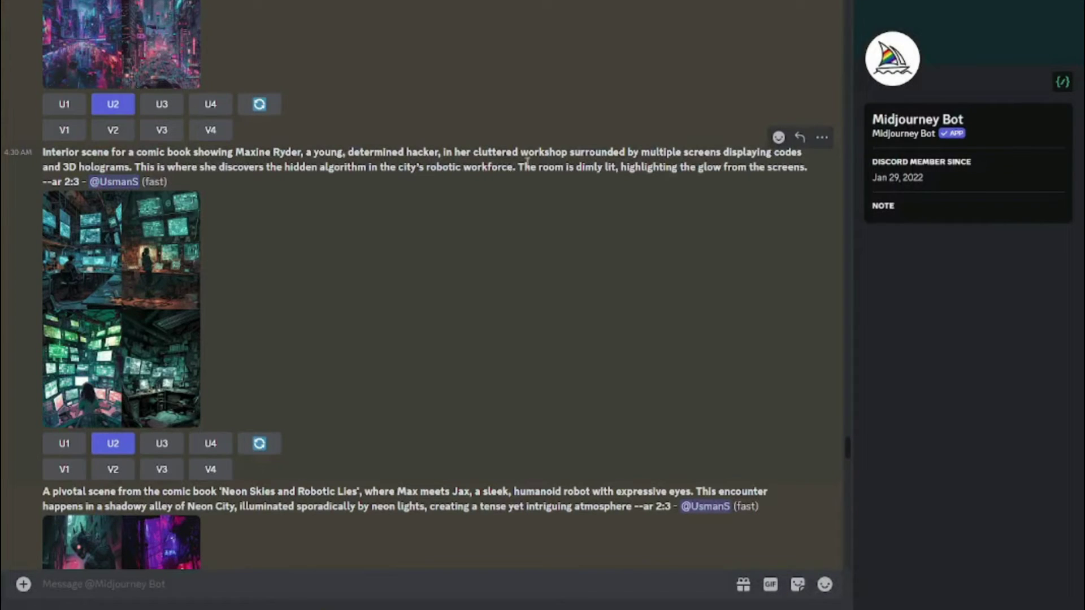
left_click(177, 303)
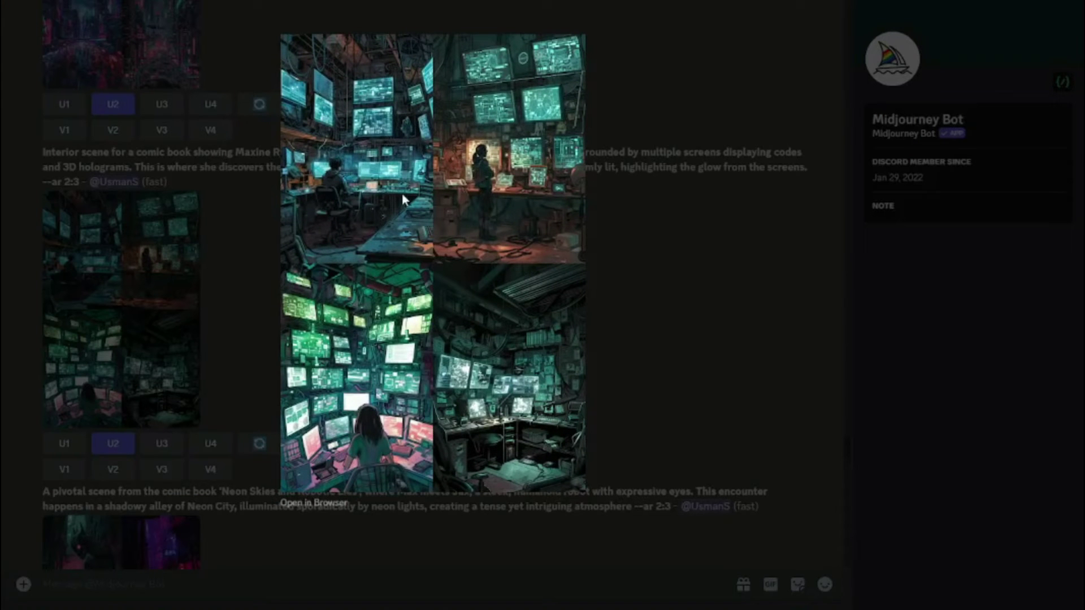
left_click(686, 238)
scroll(236, 330, "down", 5)
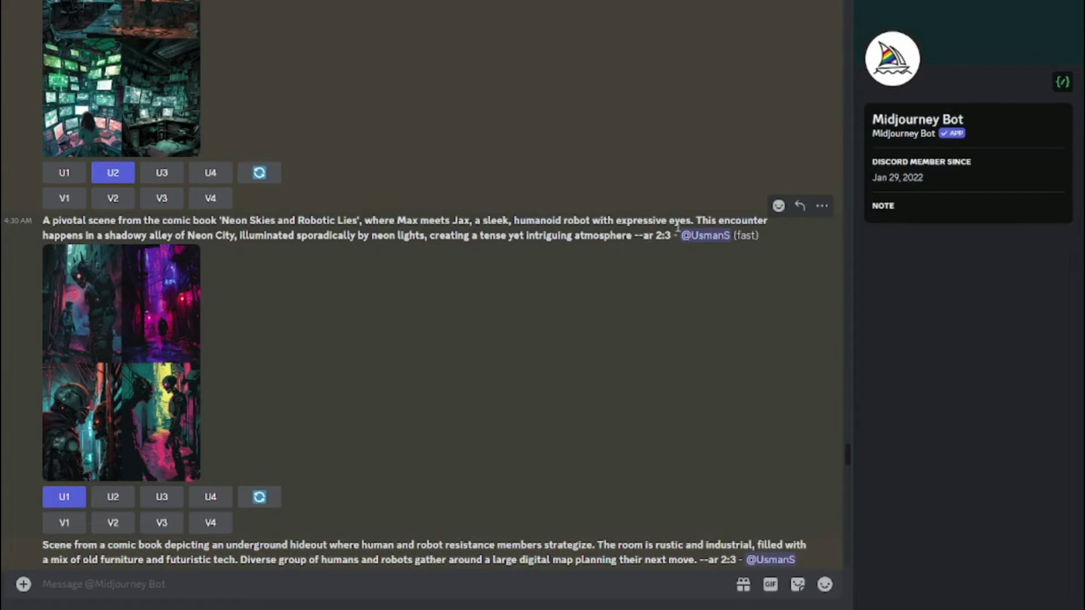
left_click(195, 330)
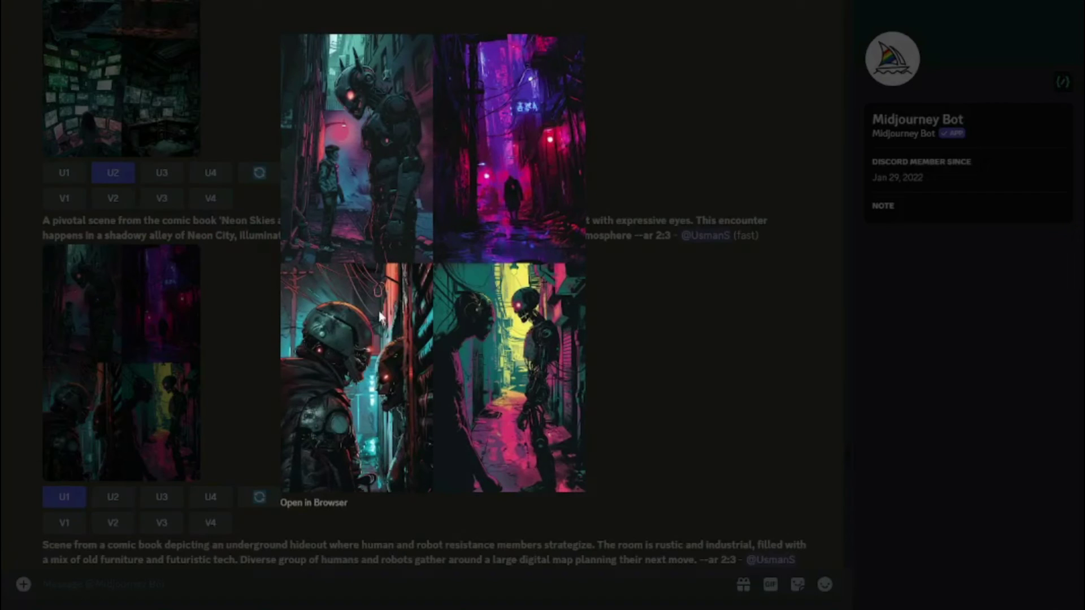
left_click(629, 415)
Step: Scroll down to the Neon City street-scene grid and enlarge it
scroll(243, 306, "down", 7)
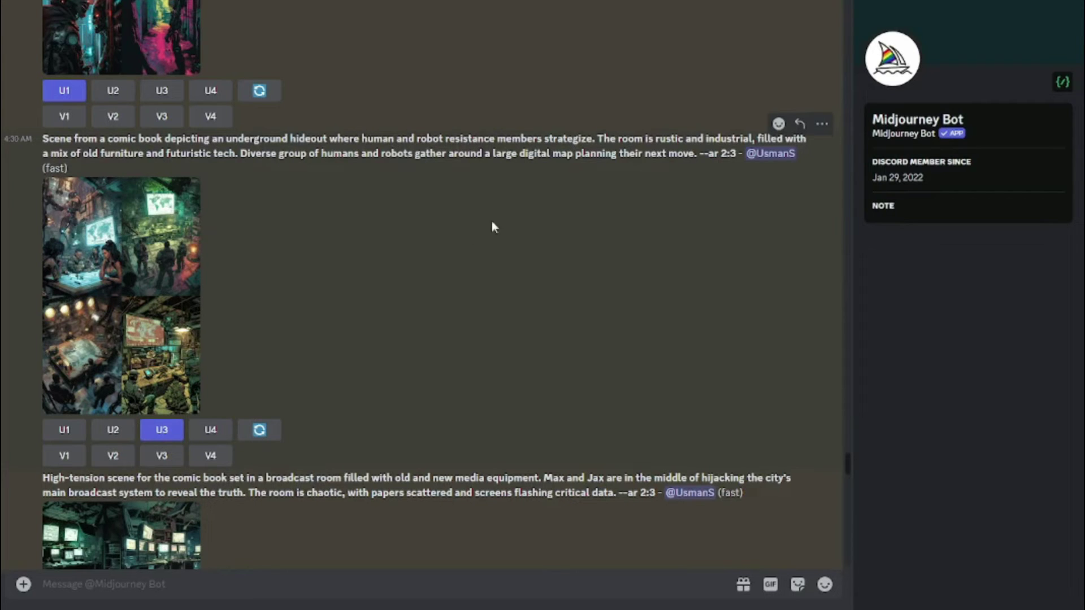
scroll(188, 279, "down", 17)
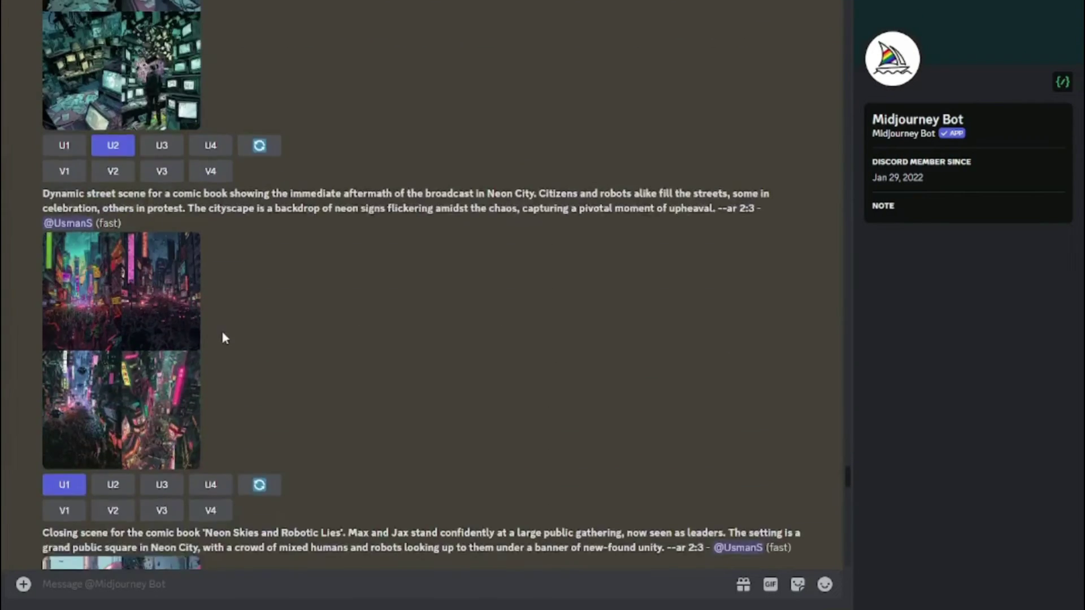
scroll(174, 334, "down", 2)
scroll(172, 327, "up", 6)
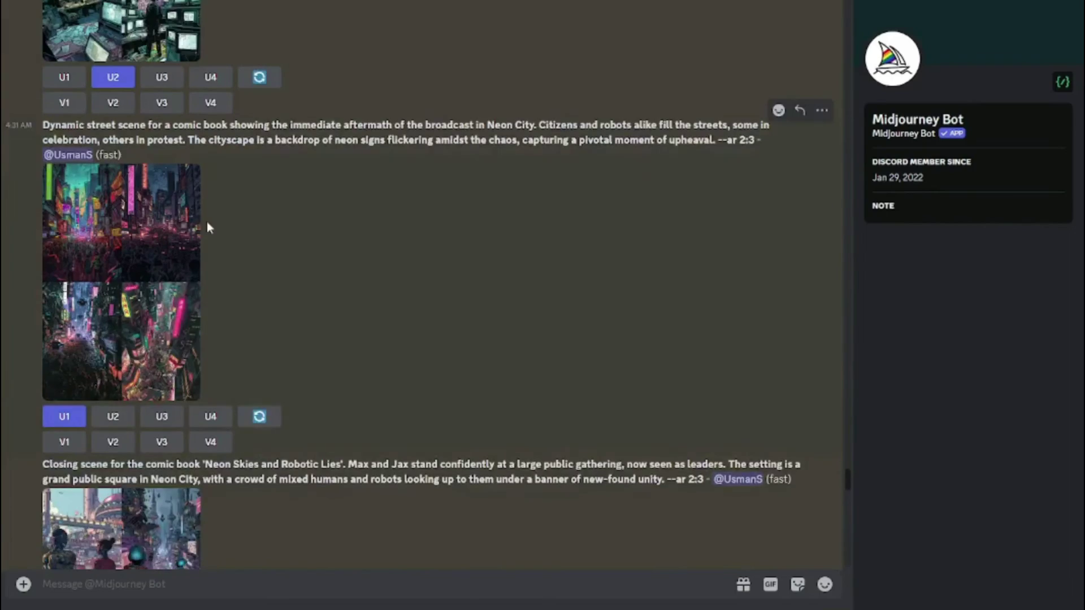
left_click(162, 236)
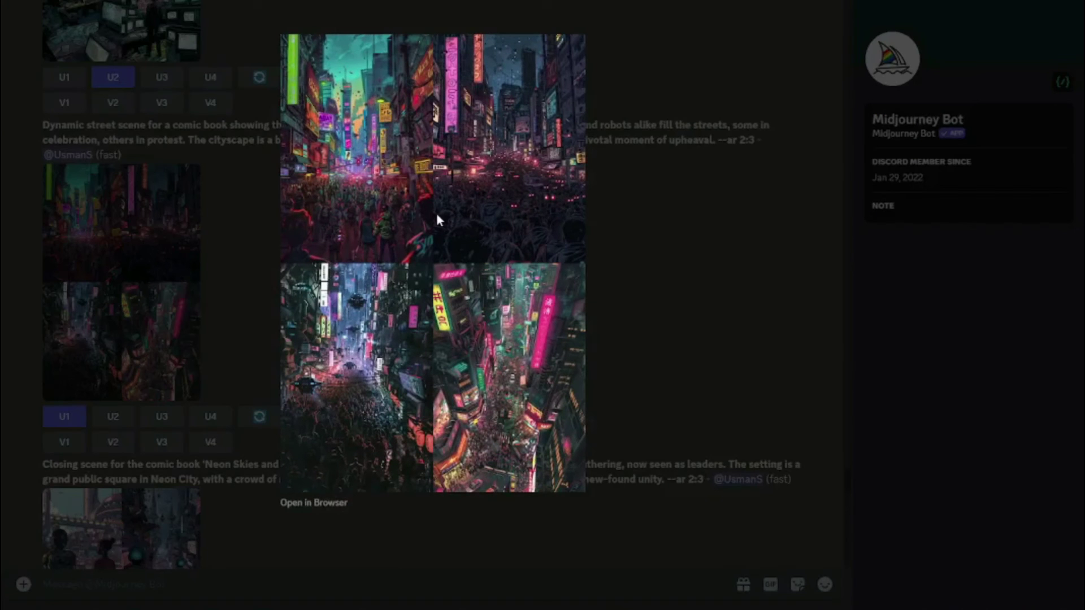
Step: Close the street-scene grid and preview the upscaled opening-shot and hacker workshop images
left_click(676, 264)
scroll(221, 328, "down", 10)
left_click(135, 328)
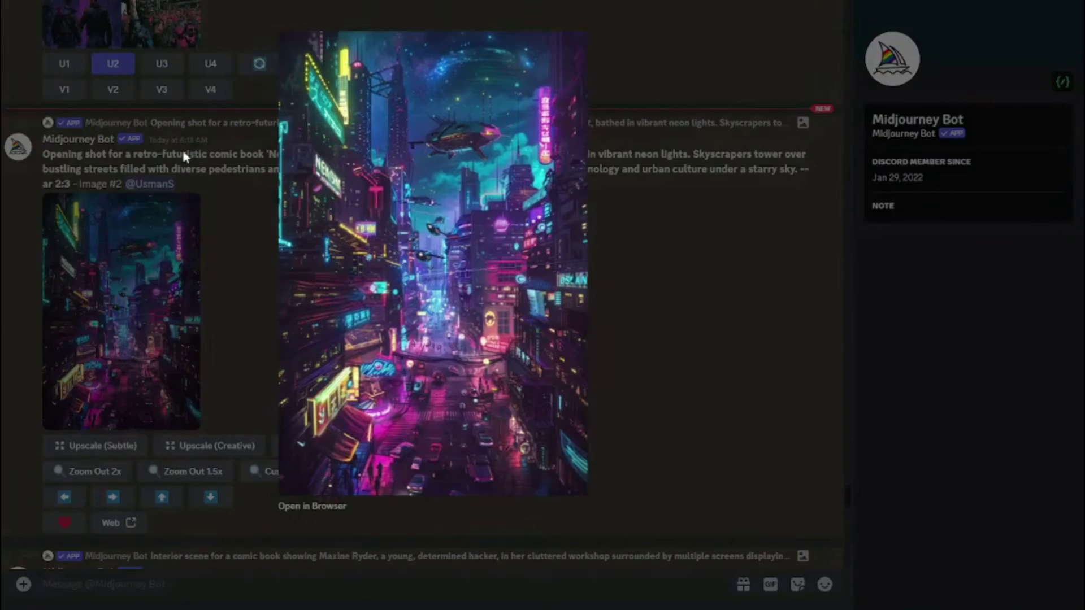
left_click(647, 300)
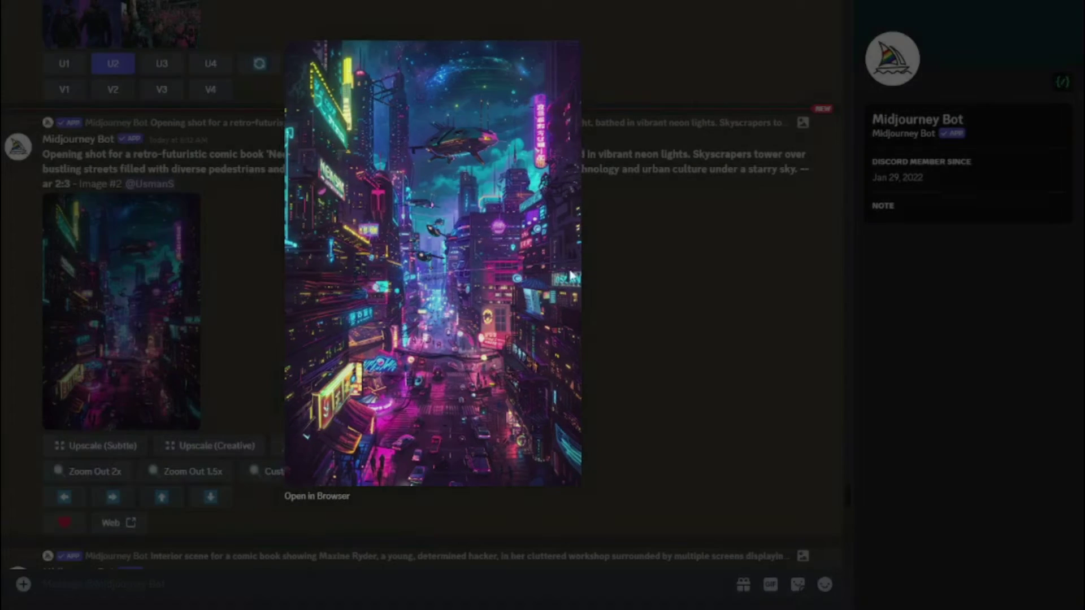
scroll(421, 305, "down", 6)
left_click(108, 384)
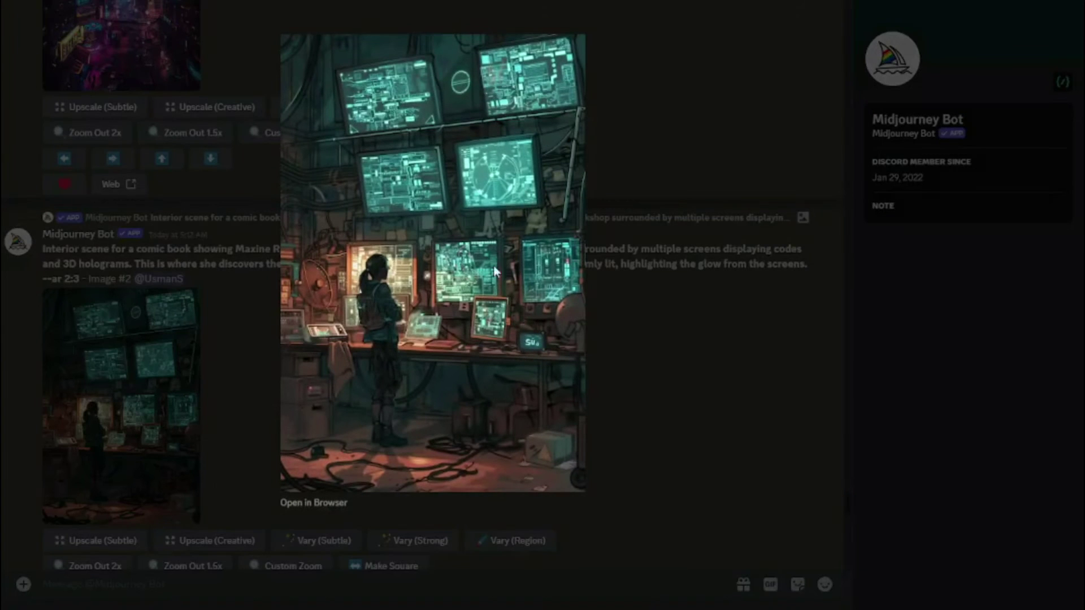
key("Escape")
scroll(359, 212, "up", 6)
scroll(254, 260, "down", 1)
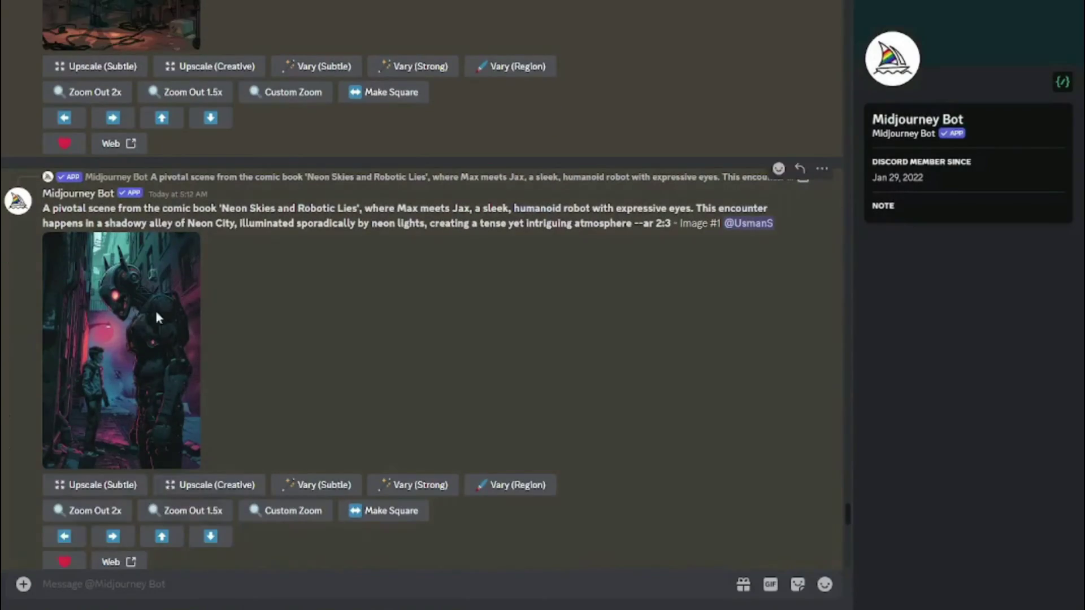
Step: Preview the upscaled robot alley, hideout and broadcast-room images
left_click(194, 299)
left_click(637, 295)
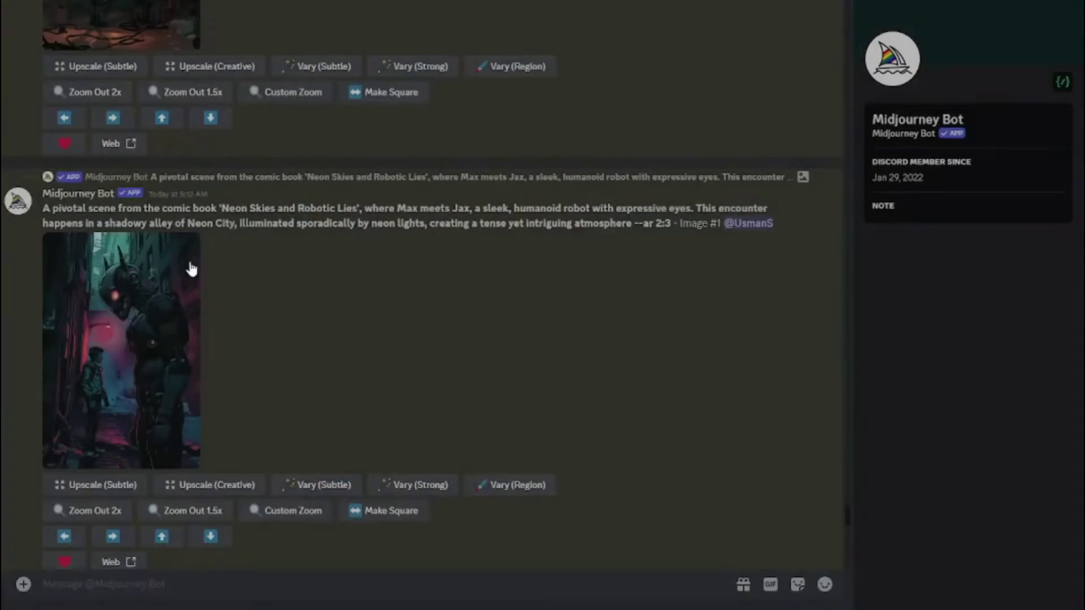
scroll(188, 267, "down", 6)
left_click(95, 333)
key("Right")
left_click(699, 277)
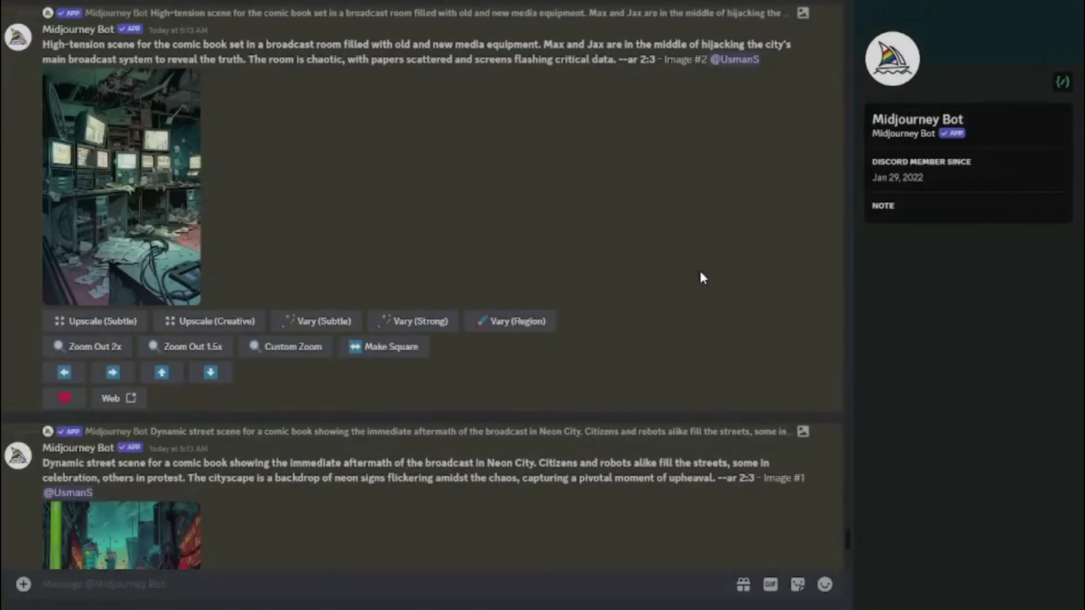
Step: Preview the upscaled Neon City street and closing-scene images, ending at the closing-scene grid
scroll(396, 271, "down", 5)
left_click(122, 214)
left_click(638, 281)
scroll(339, 283, "down", 5)
left_click(128, 273)
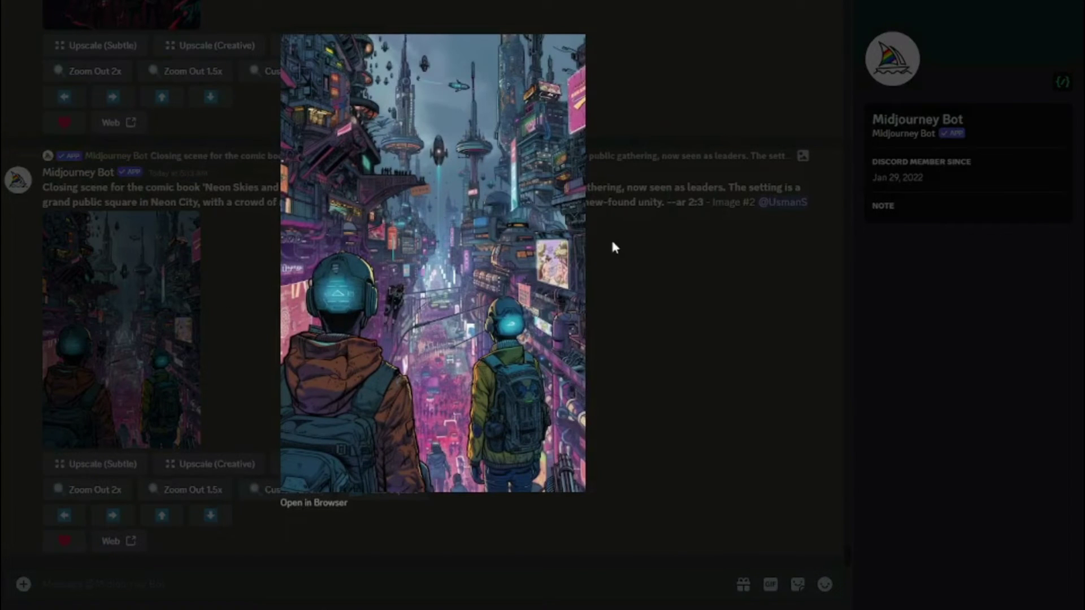
left_click(646, 258)
scroll(361, 230, "up", 15)
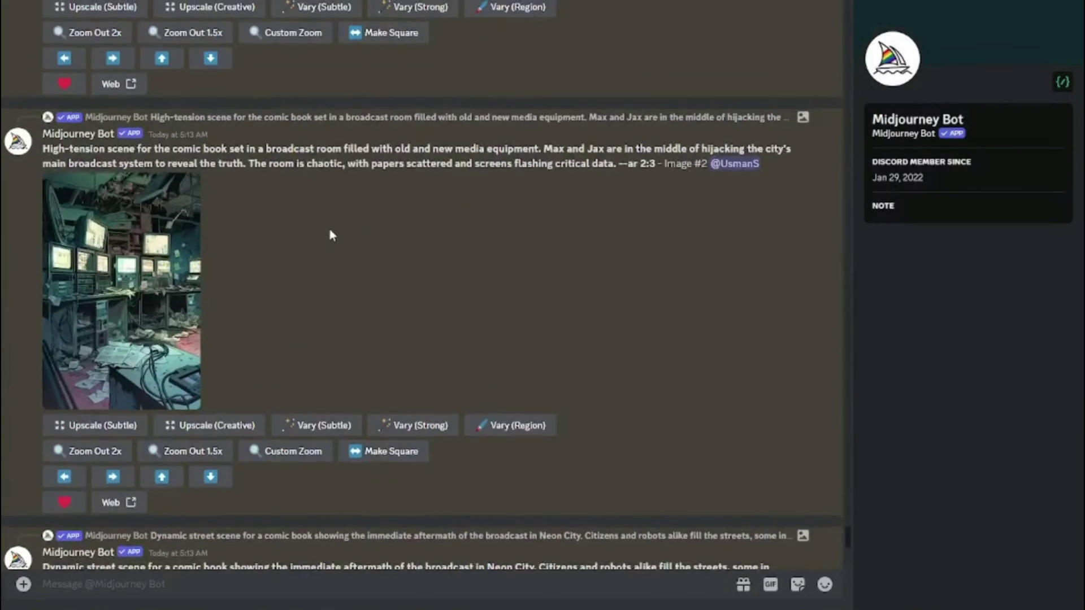
scroll(326, 233, "down", 15)
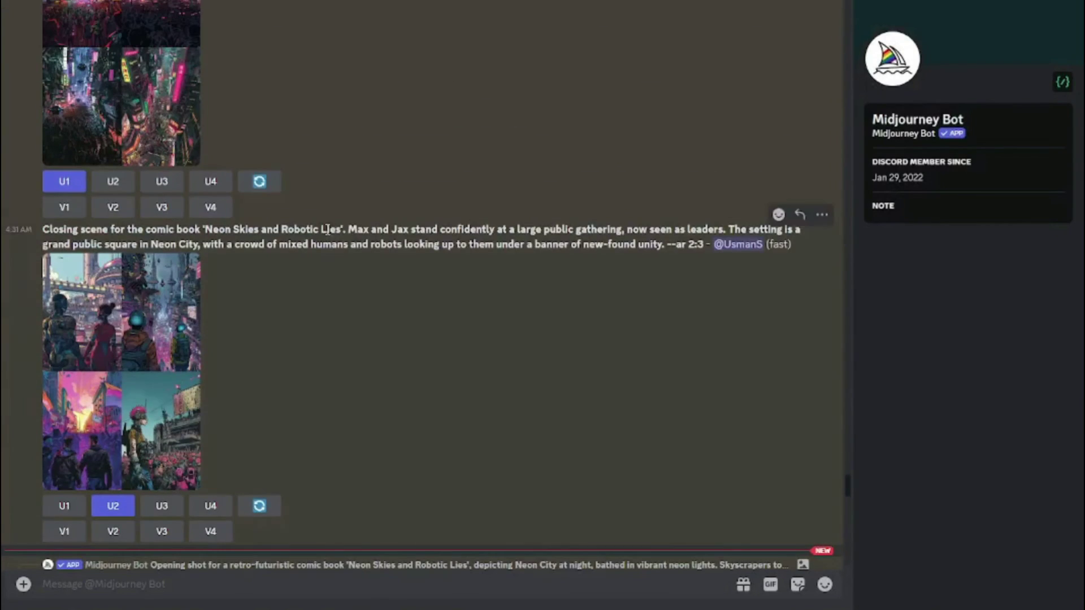
scroll(118, 194, "down", 10)
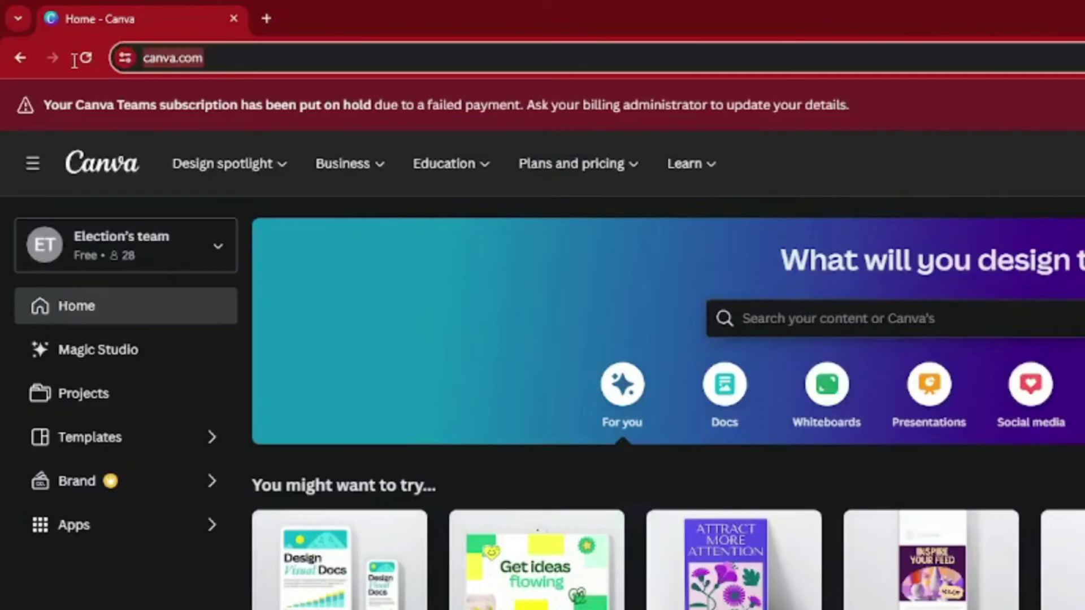
Step: Search Canva's templates for 'comic strip' and browse the comic strip results
left_click(121, 412)
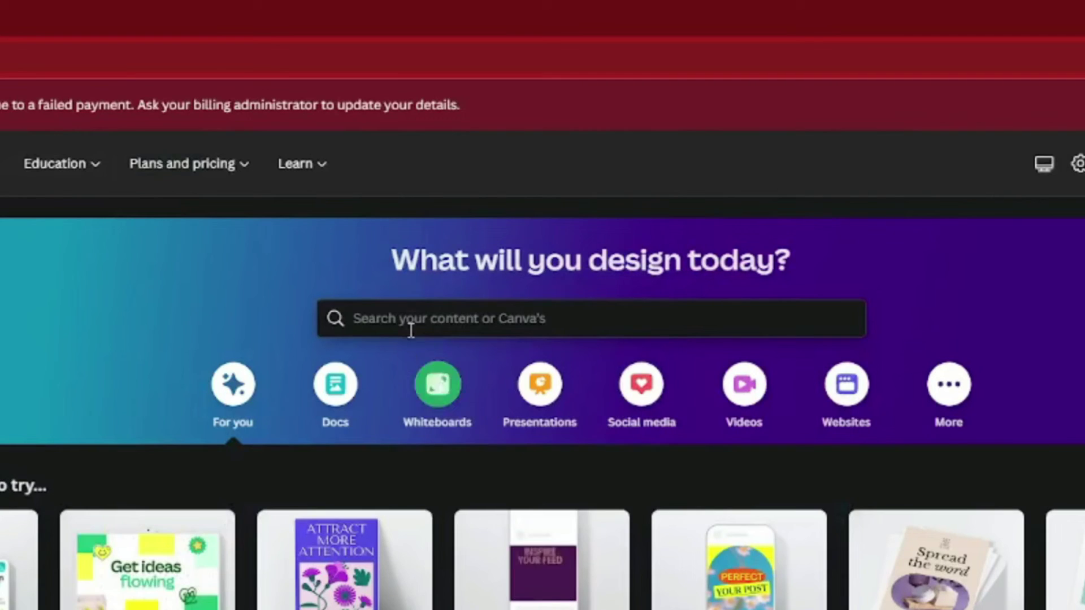
left_click(808, 311)
type("comiucbook")
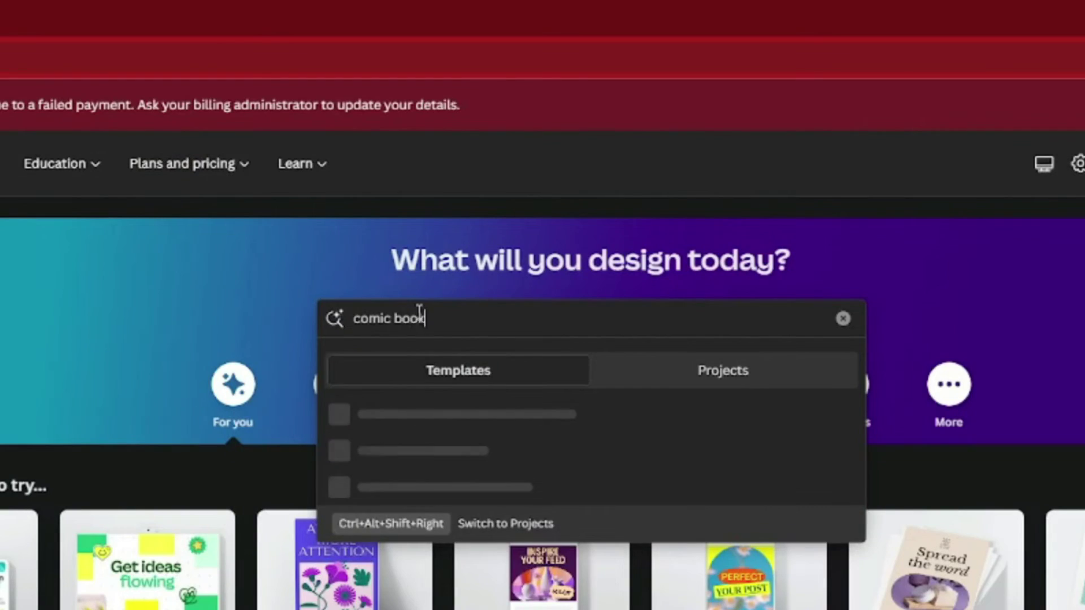
key("BackSpace")
key("BackSpace")
key("BackSpace")
key("BackSpace")
type("strip")
left_click(445, 414)
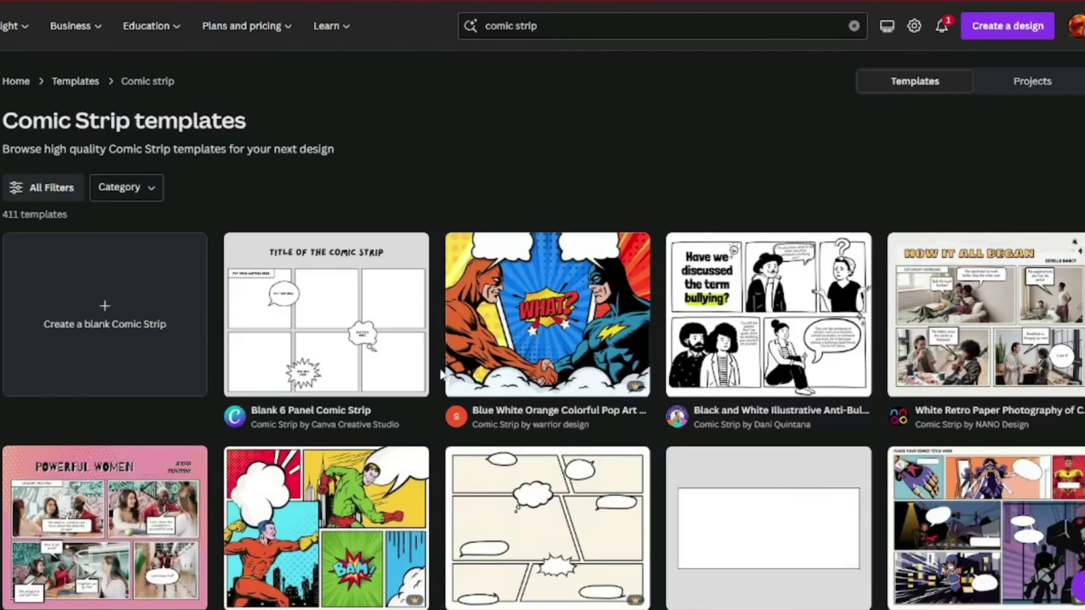
scroll(442, 374, "down", 10)
scroll(340, 365, "up", 6)
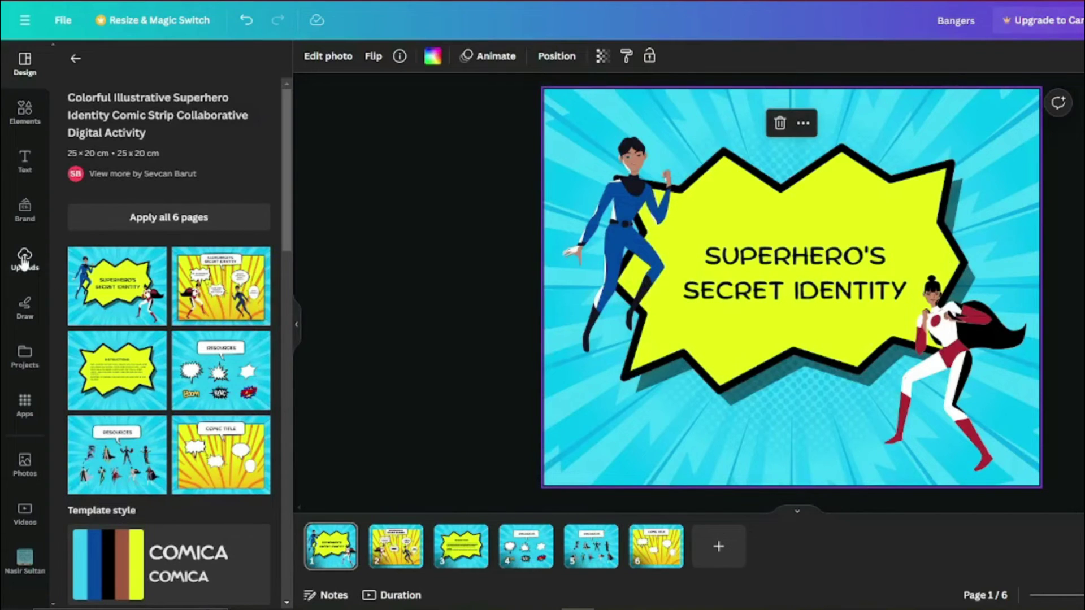
Step: Make the uploaded neon city image the cover background, trying and undoing a darker starburst fill
left_click(25, 259)
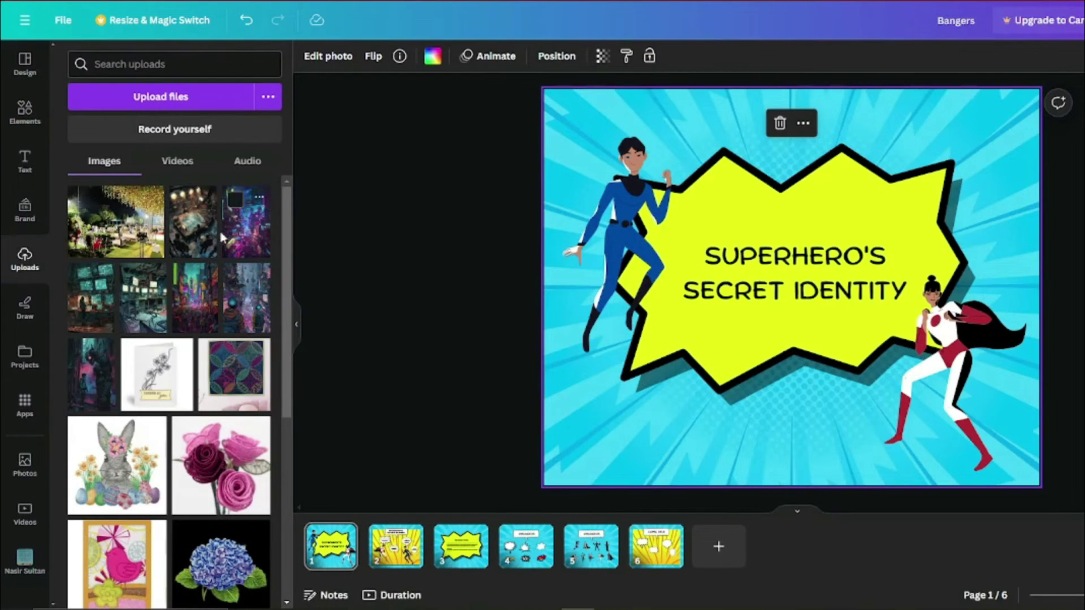
left_click_drag(236, 240, 616, 113)
left_click_drag(551, 109, 553, 110)
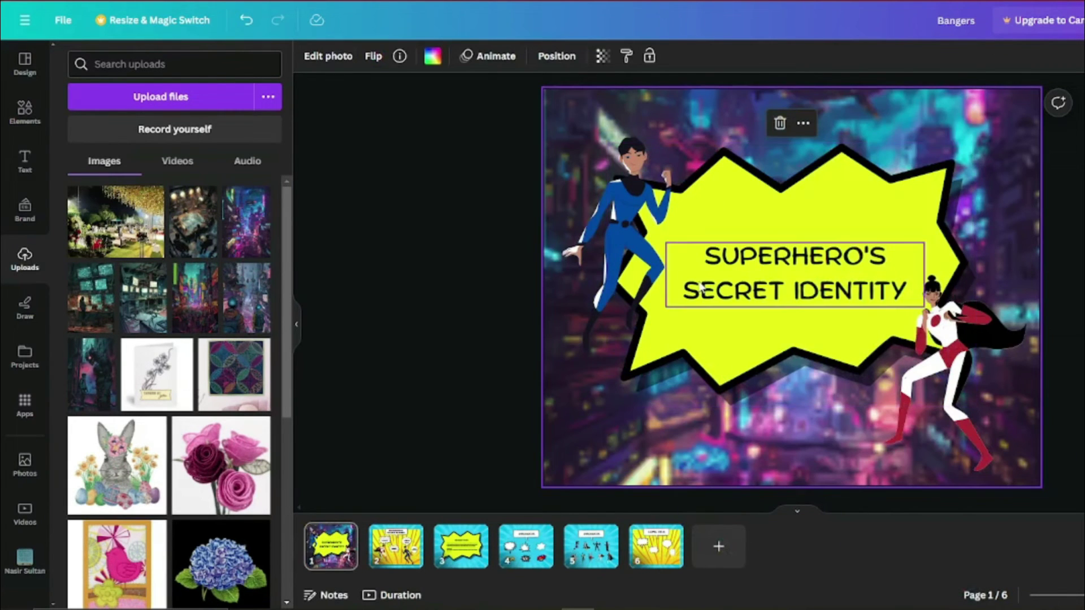
left_click(672, 278)
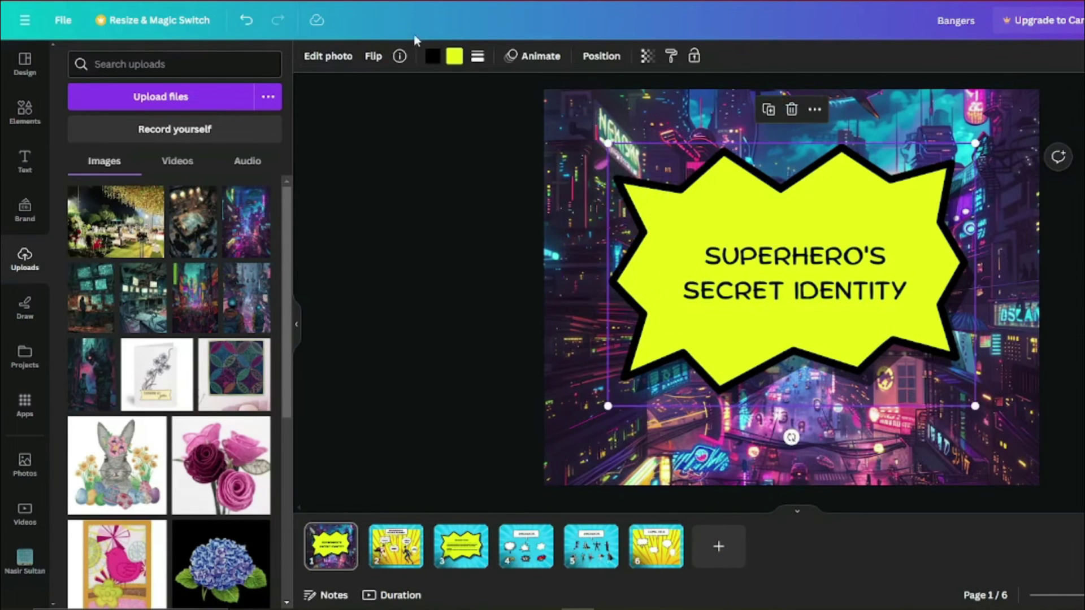
left_click(452, 56)
left_click(148, 287)
key("ctrl+z")
key("ctrl+z")
key("ctrl+z")
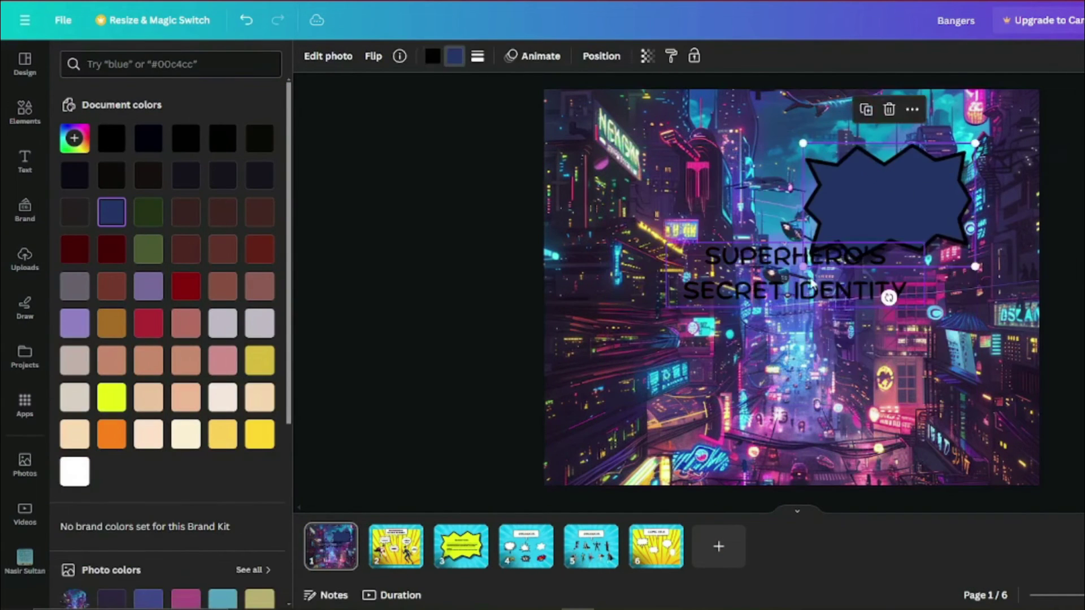
left_click(750, 387)
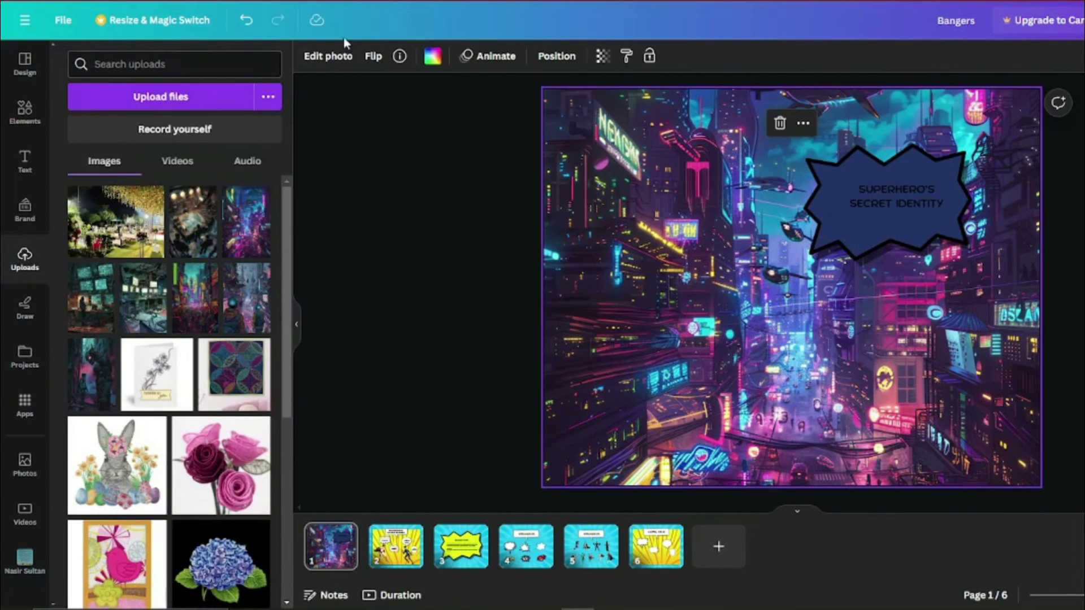
Step: Add a Bangers 'COMIC BOOK' heading, move it lower and widen it onto one line
left_click(25, 161)
left_click(141, 66)
left_click(140, 124)
left_click(140, 125)
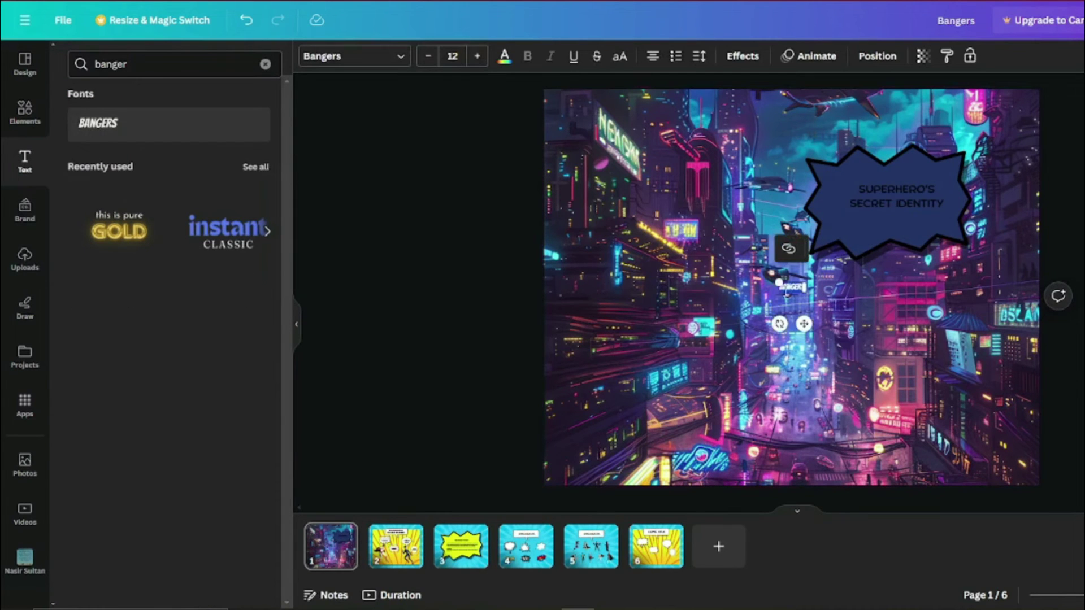
left_click_drag(667, 295, 656, 390)
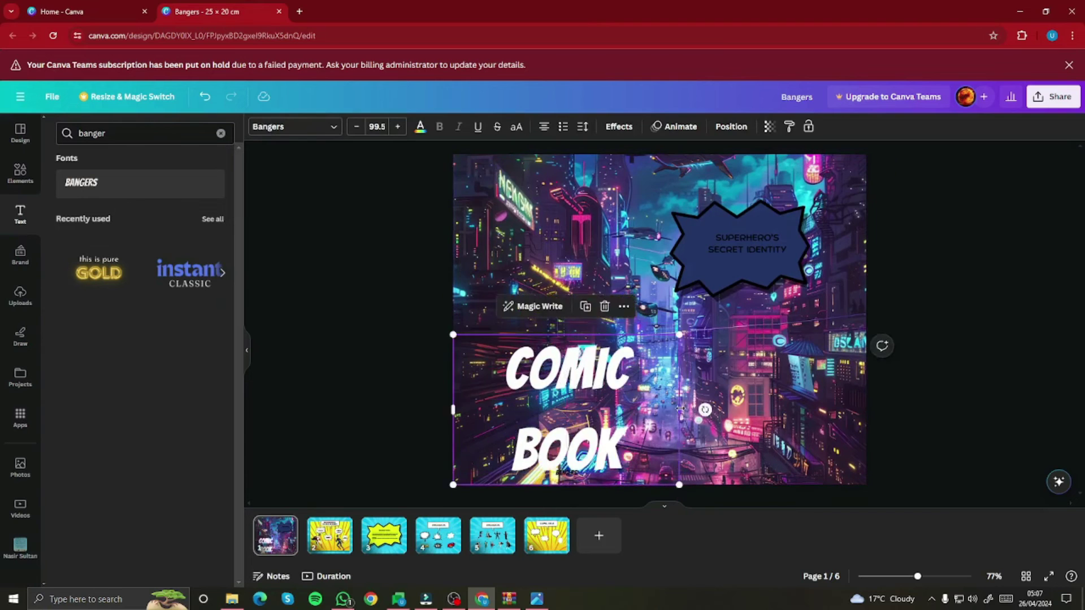
left_click_drag(701, 404, 803, 404)
left_click(330, 542)
Step: Give page 2 the dark hideout background, delete the hero panel and reposition both speech bubbles
left_click(20, 294)
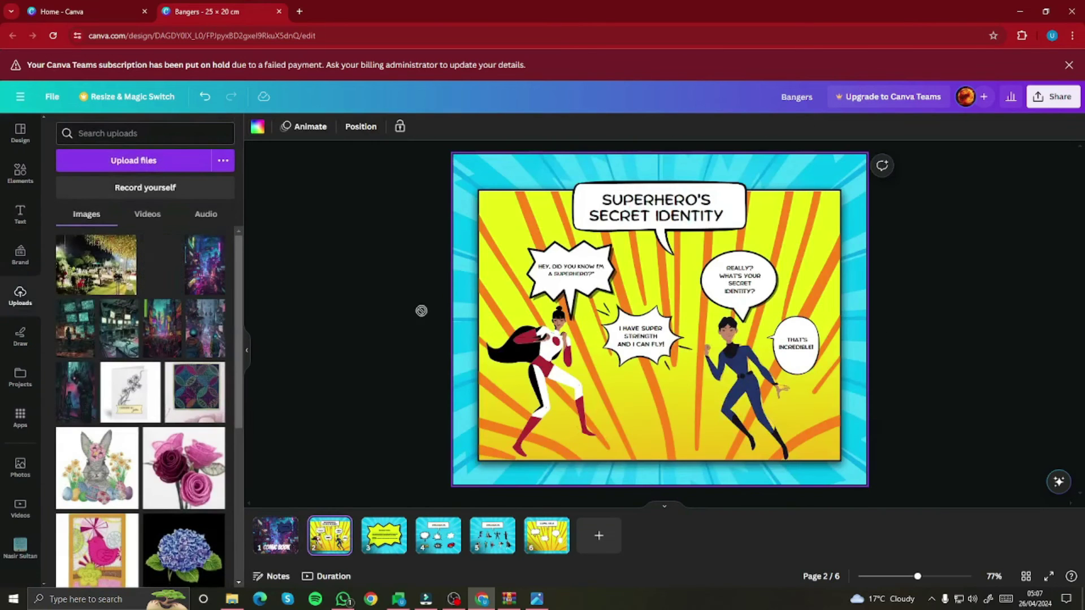
left_click_drag(161, 265, 653, 421)
key("Delete")
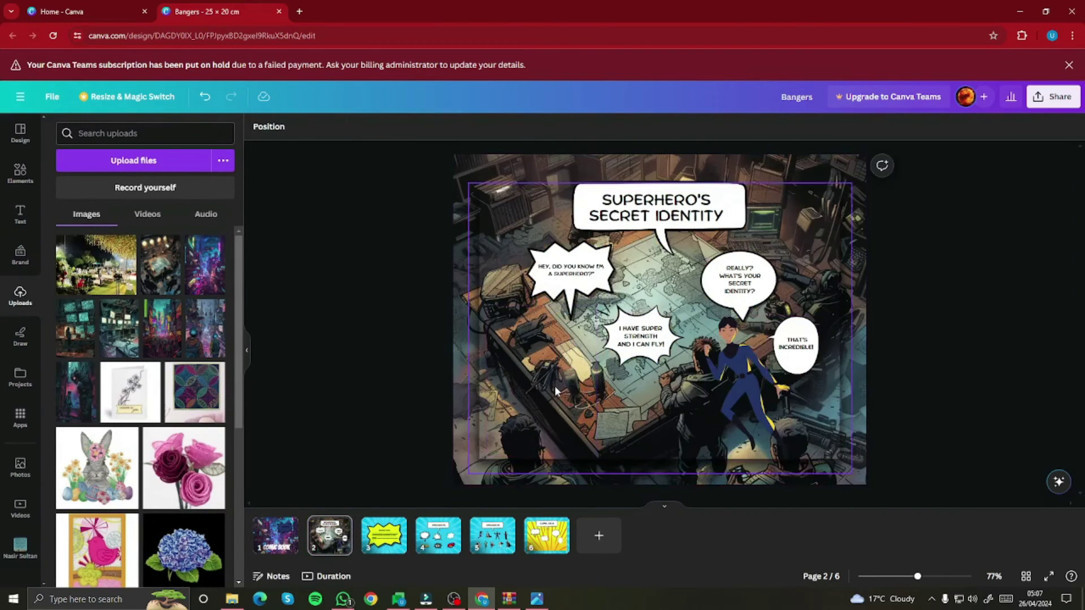
left_click_drag(796, 356, 830, 421)
left_click(656, 254)
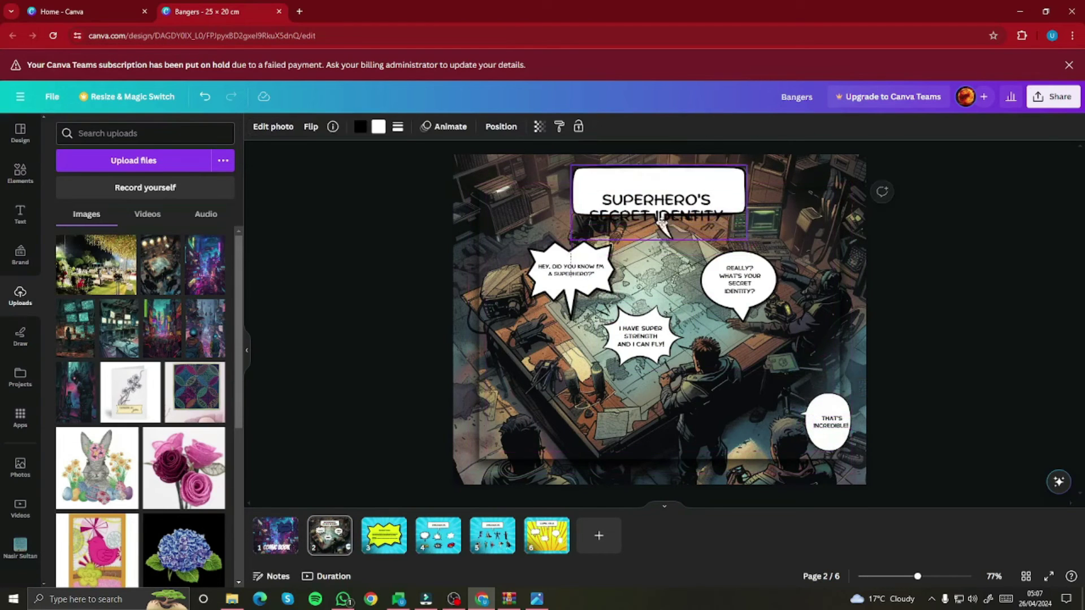
left_click_drag(658, 215, 658, 190)
left_click(517, 347)
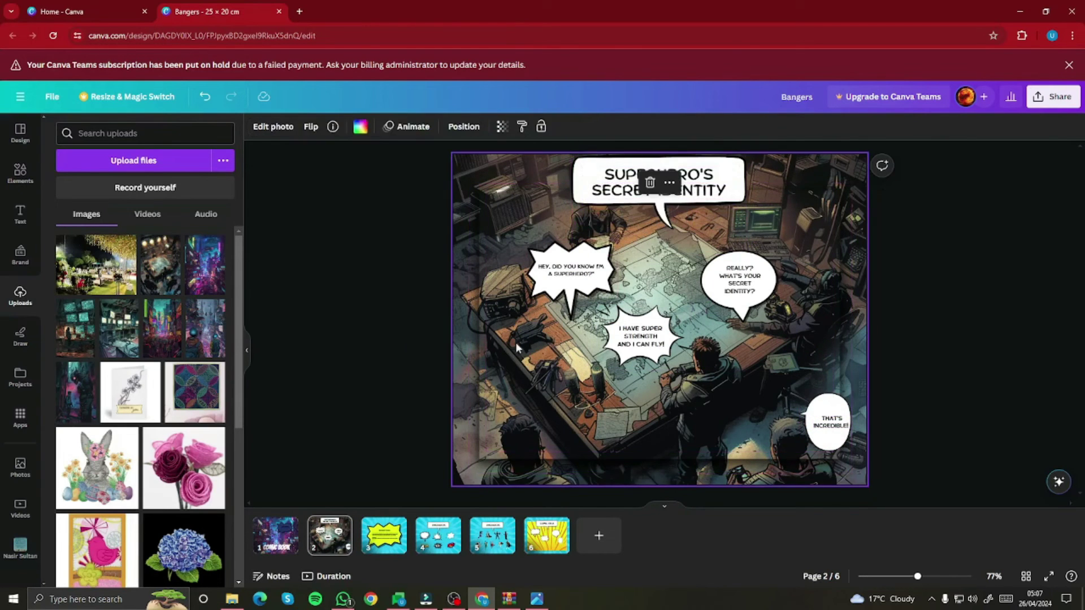
Step: Give page 3 the neon-city background, turn its starburst navy and shrink the instructions inside it
left_click(384, 534)
left_click_drag(206, 328, 624, 391)
left_click(258, 126)
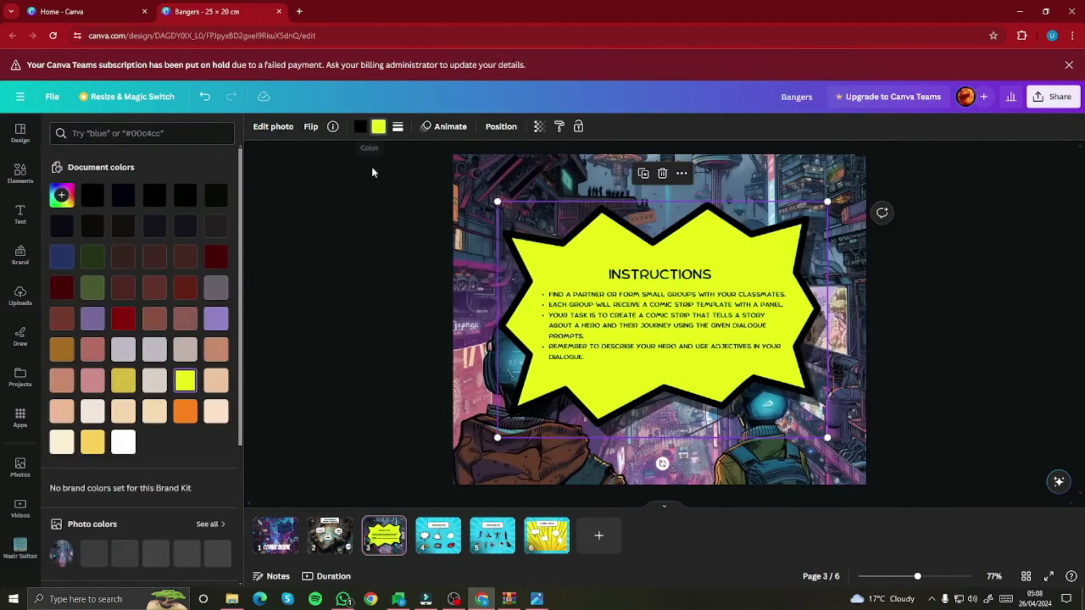
left_click(62, 257)
left_click_drag(658, 243, 729, 190)
left_click(543, 367)
left_click_drag(542, 367, 658, 294)
left_click(662, 378)
Step: Set the computer-room image as background on pages 4 and 6, cyberpunk alley on page 5
left_click(449, 536)
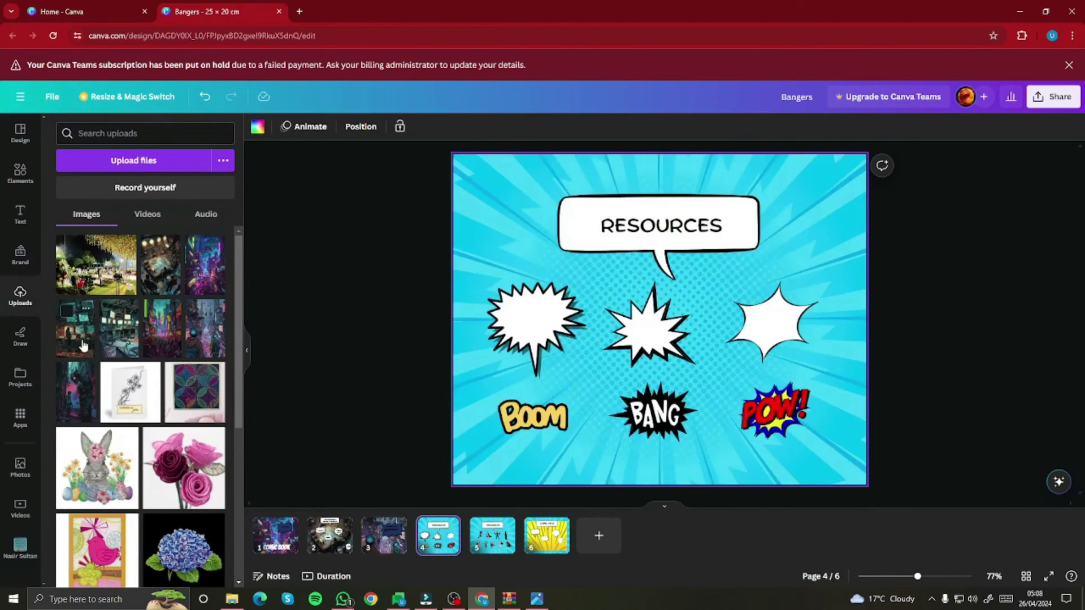
left_click_drag(119, 328, 622, 350)
left_click(810, 305)
left_click(656, 415)
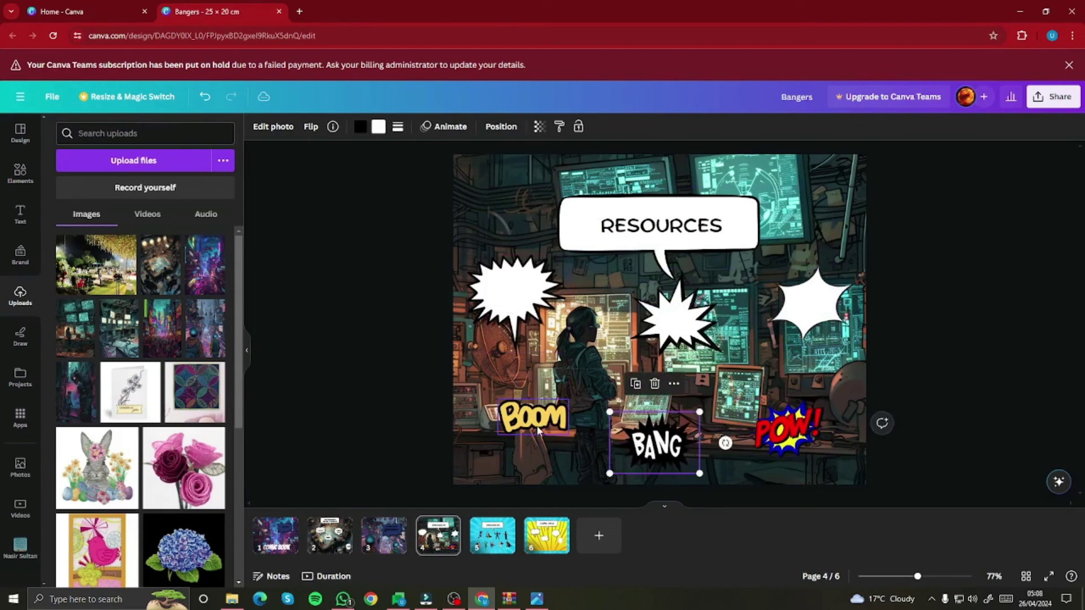
left_click(533, 417)
left_click(492, 535)
left_click_drag(202, 344, 632, 331)
left_click(734, 404)
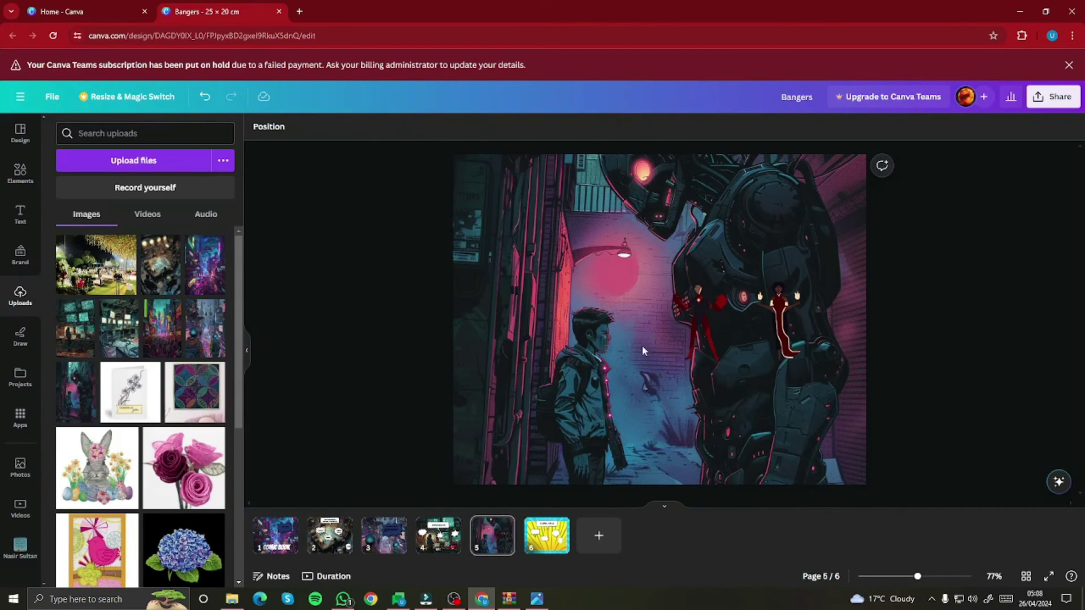
left_click(546, 535)
left_click_drag(119, 327, 633, 362)
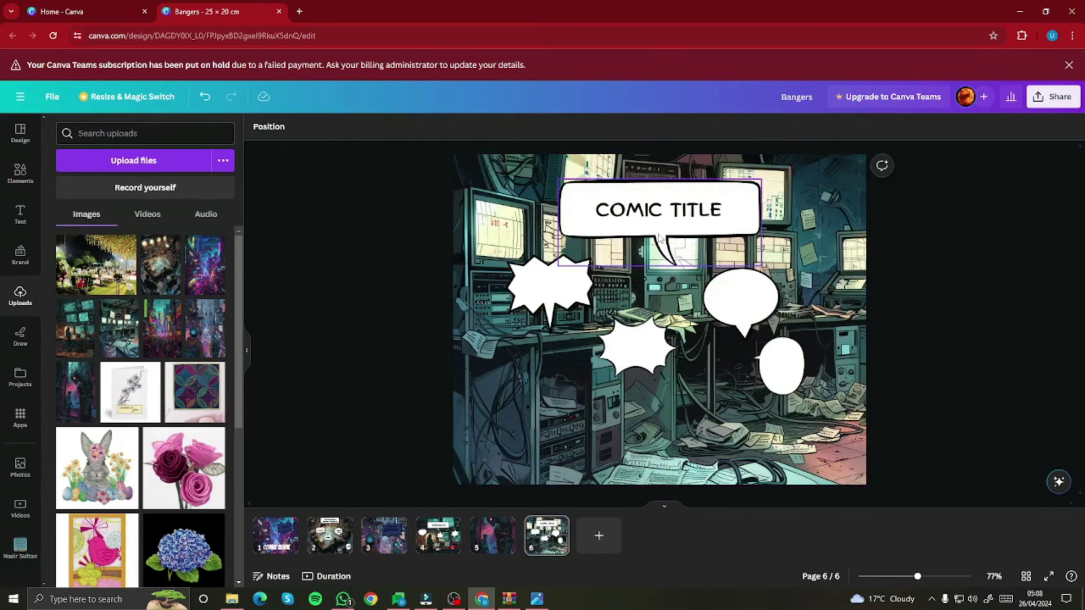
Step: Flip from the cover through the Instructions and Resources pages to review them
left_click(282, 544)
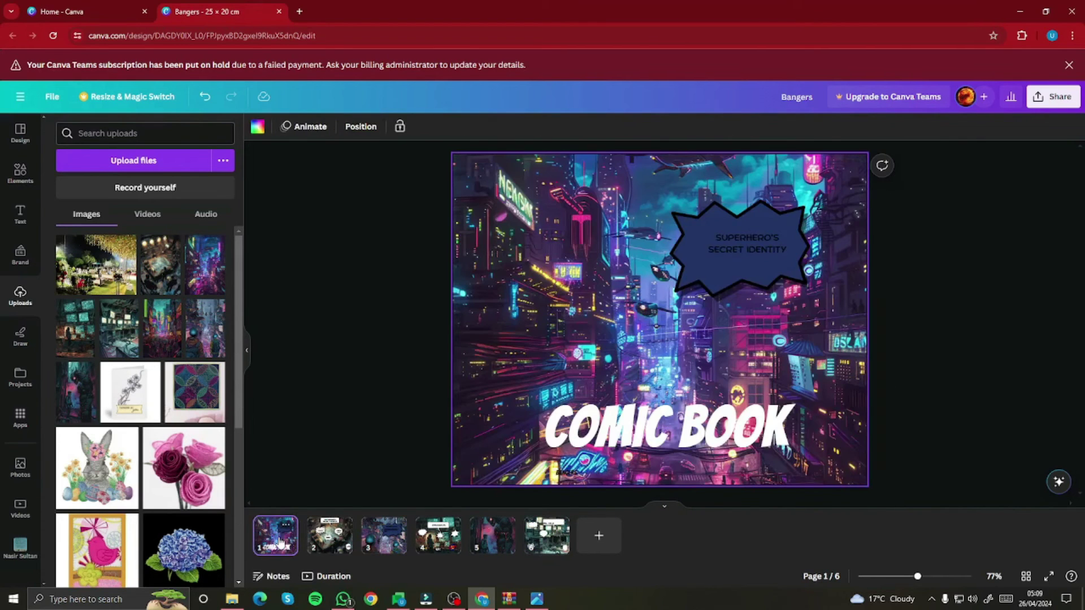
key("Right")
key("Right")
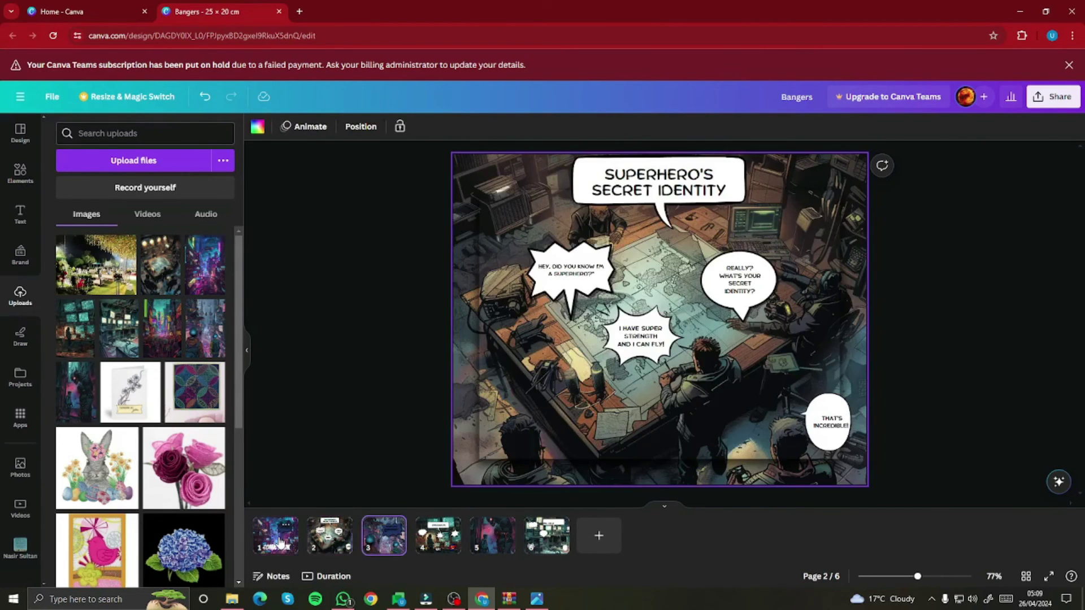
key("Right")
key("Left")
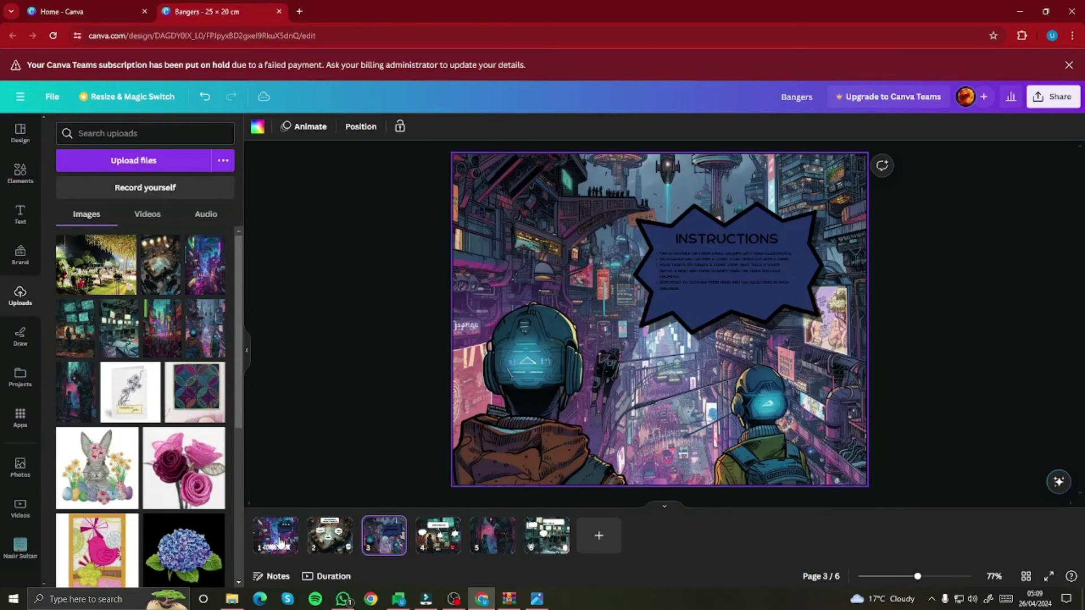
left_click(746, 281)
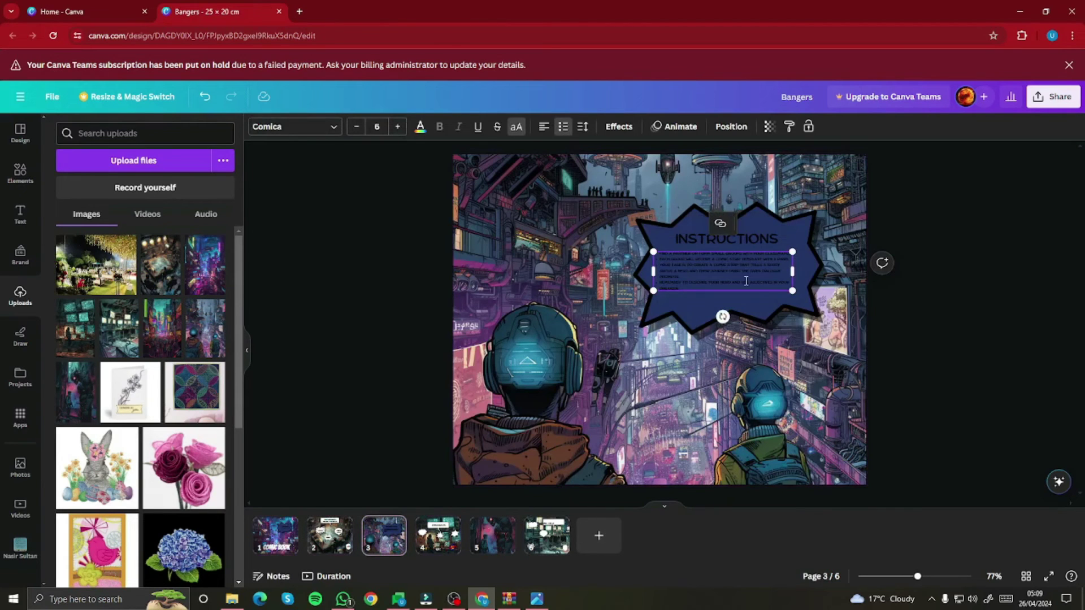
left_click(438, 535)
Step: Check the stickers and figures on the remaining pages, then open the Download settings under Share
left_click(655, 443)
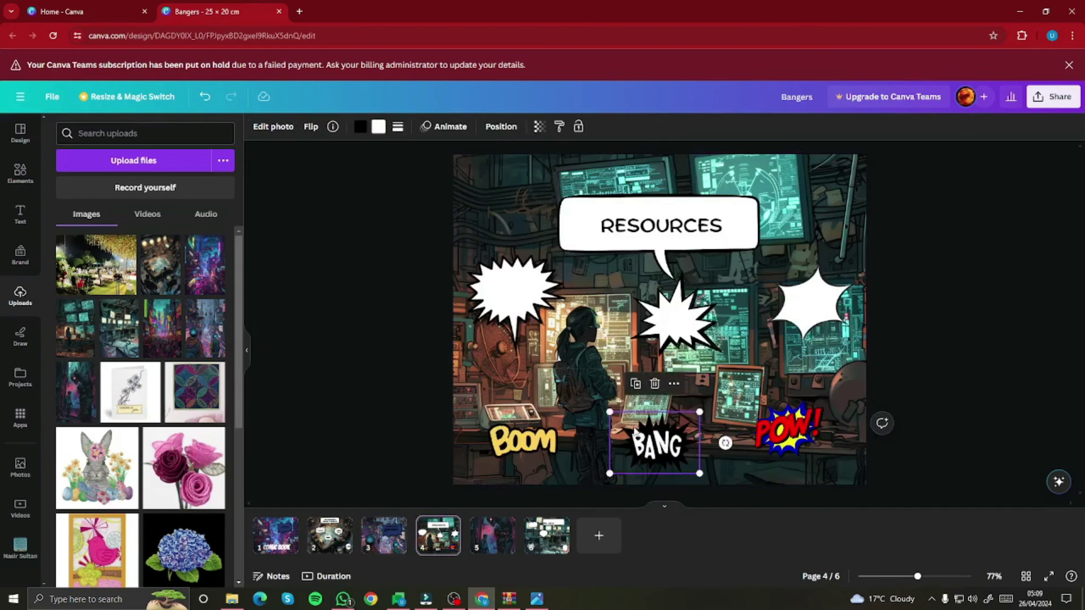
key("shift+Tab")
left_click(757, 448)
left_click(489, 537)
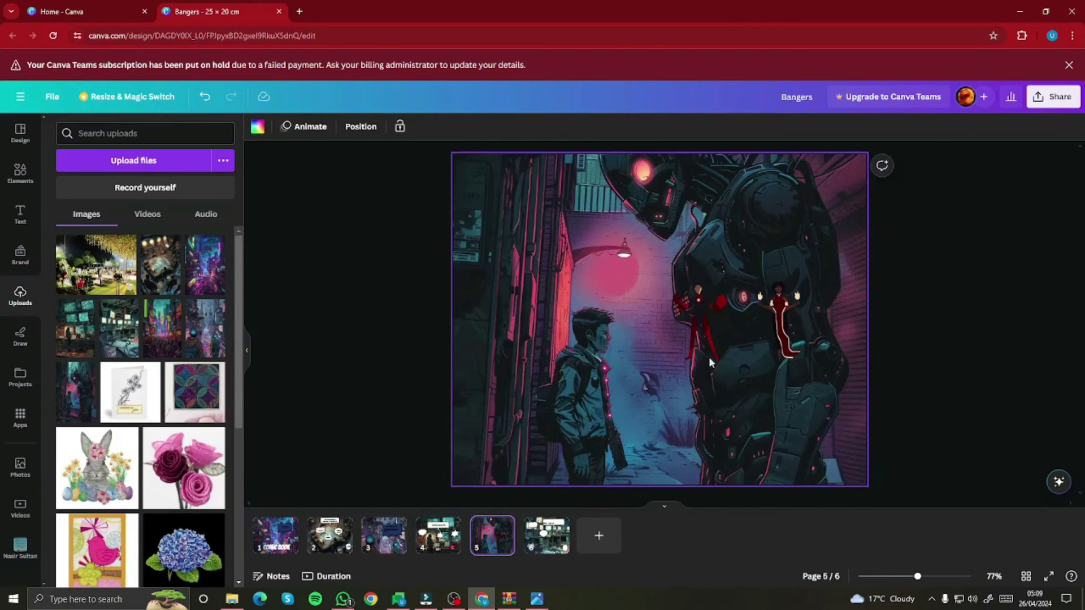
left_click(688, 356)
left_click(546, 536)
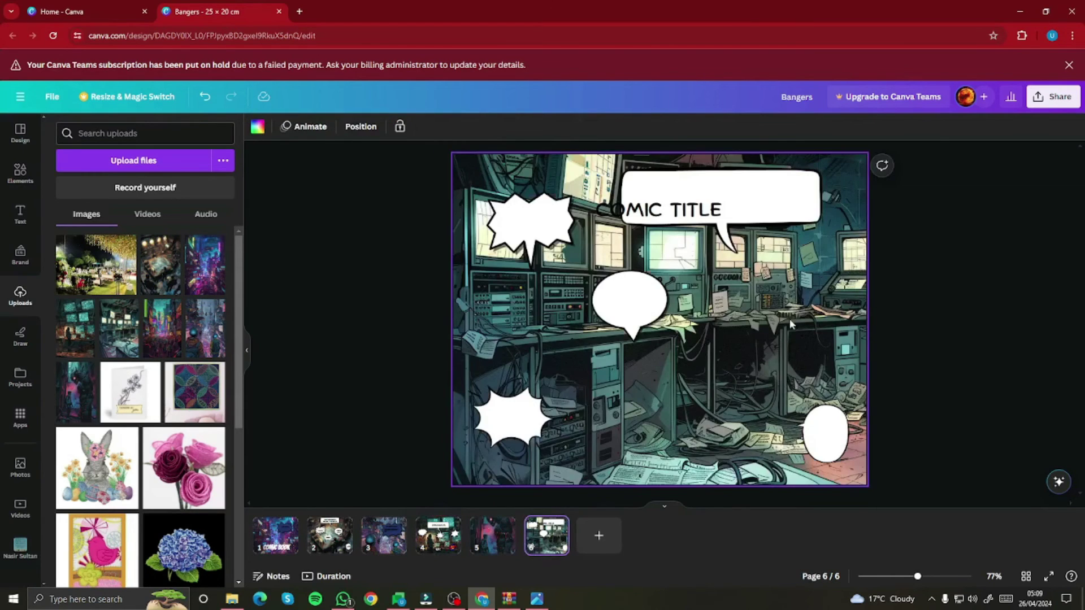
left_click(330, 534)
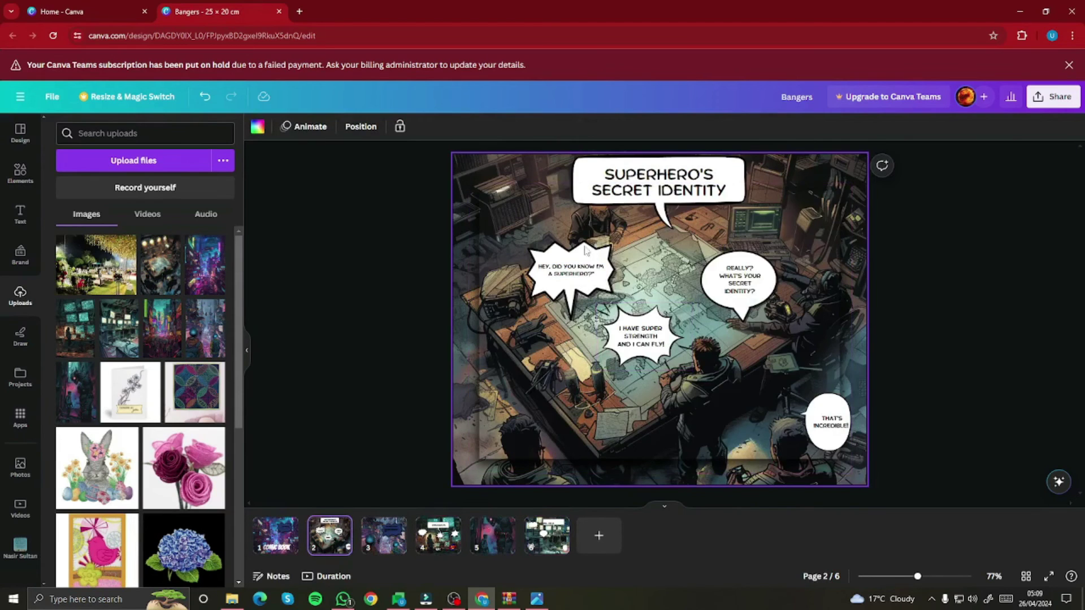
left_click(663, 411)
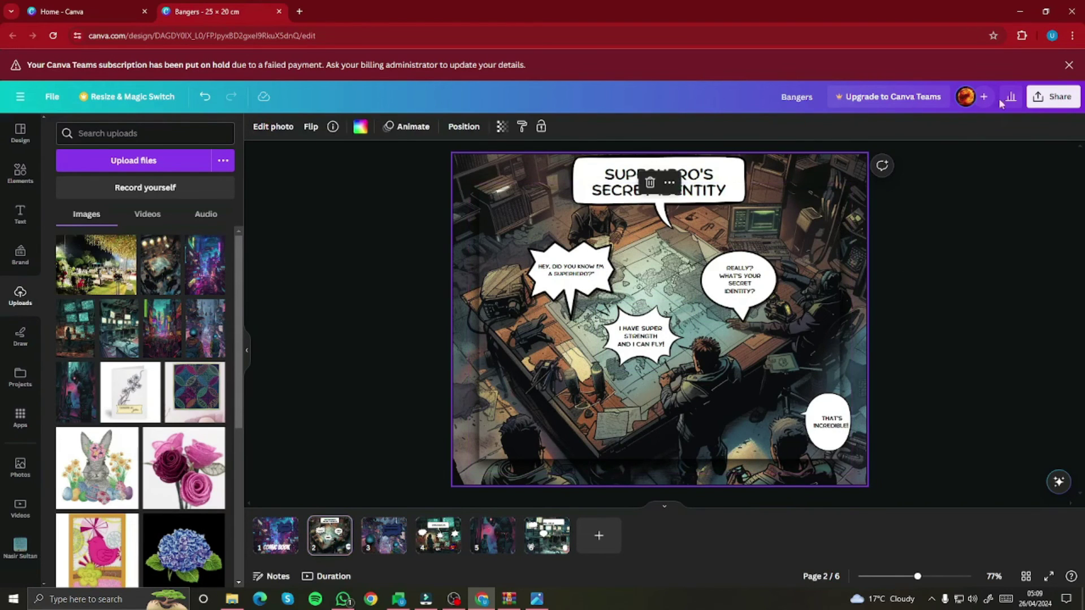
left_click(1054, 98)
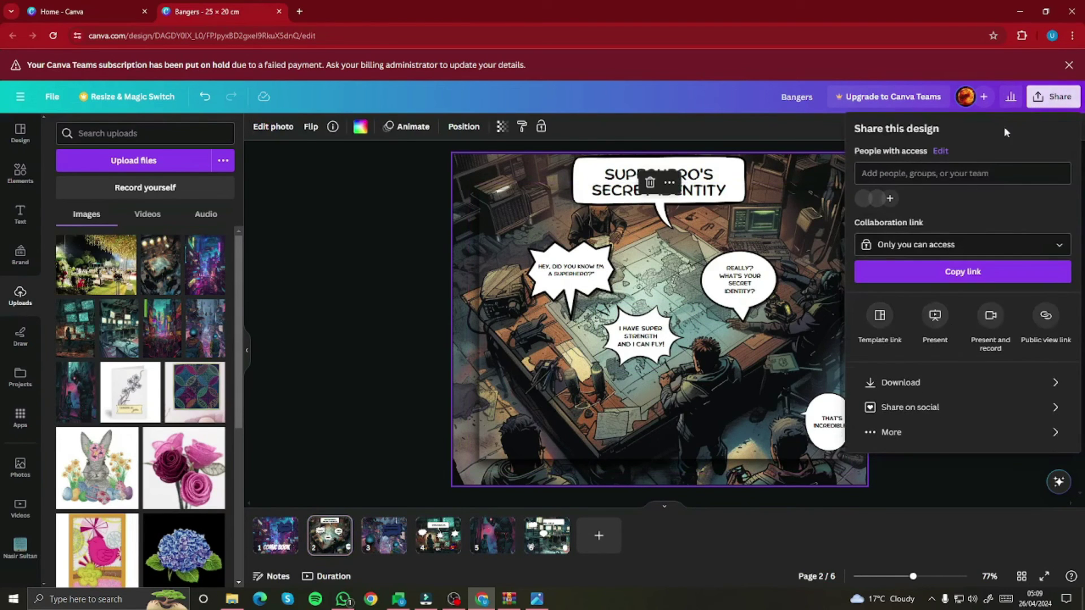
left_click(893, 382)
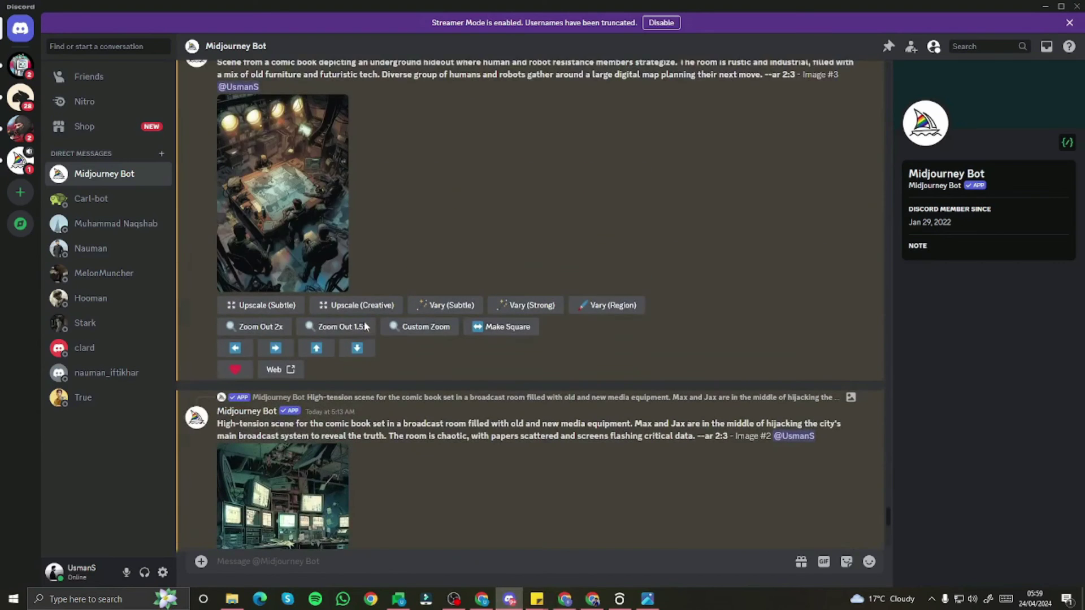
scroll(365, 326, "up", 8)
scroll(364, 326, "up", 6)
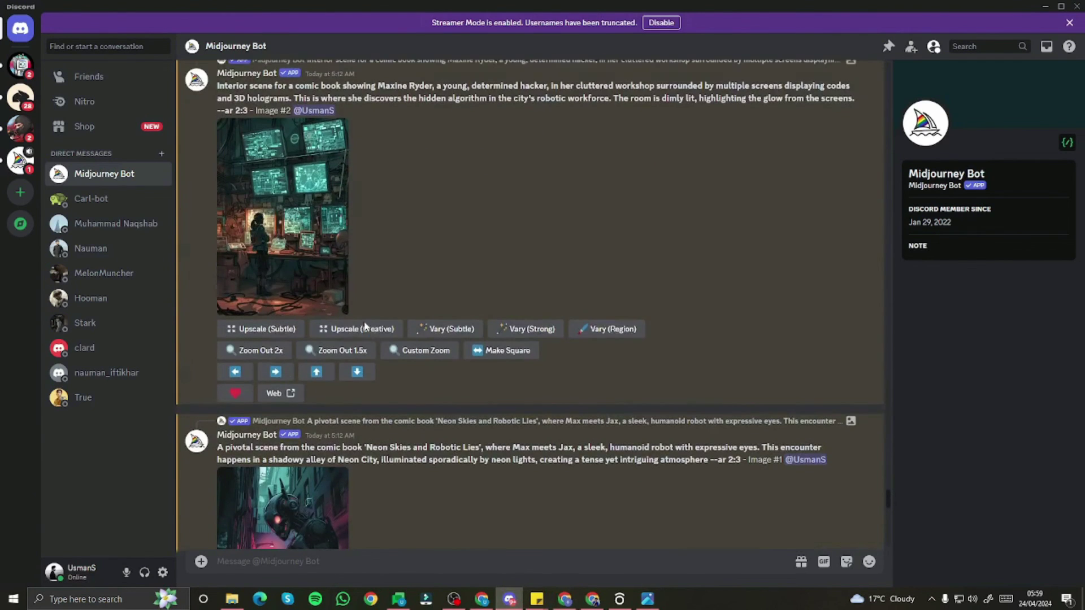
scroll(364, 321, "up", 8)
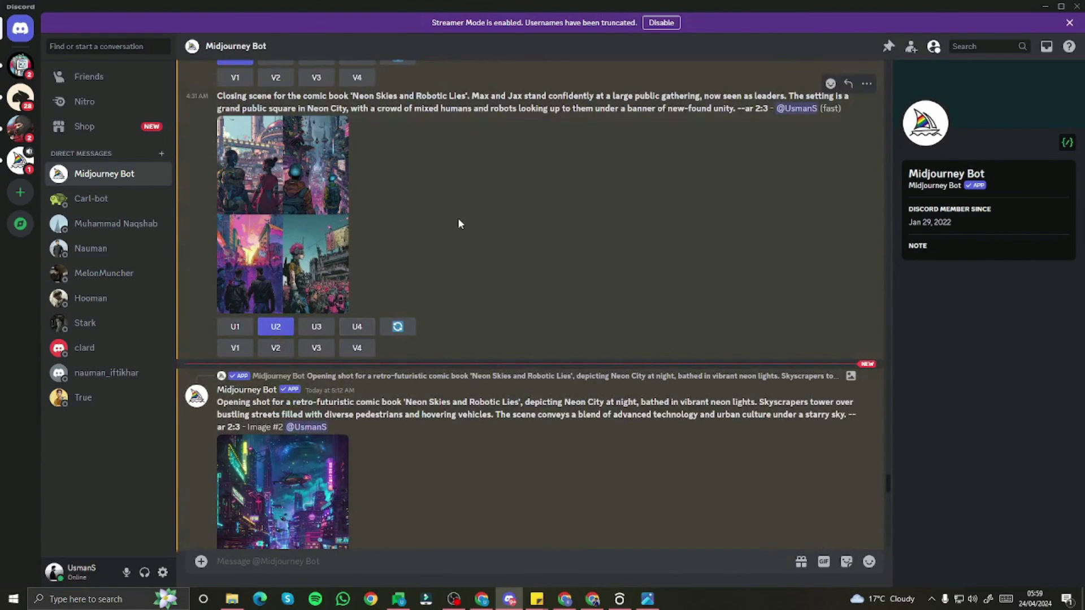
scroll(423, 220, "down", 10)
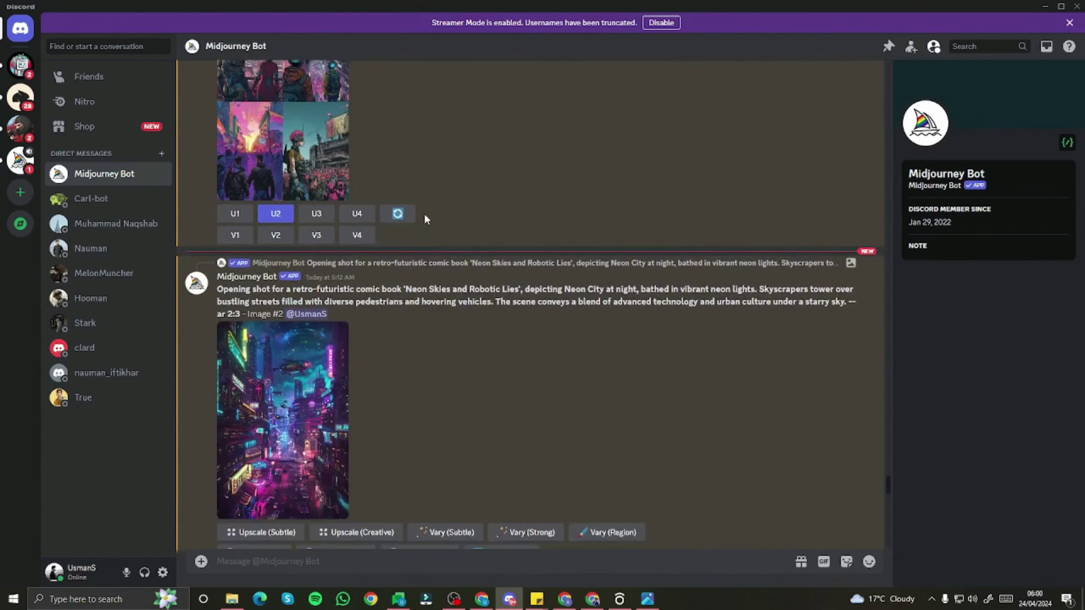
scroll(426, 217, "down", 10)
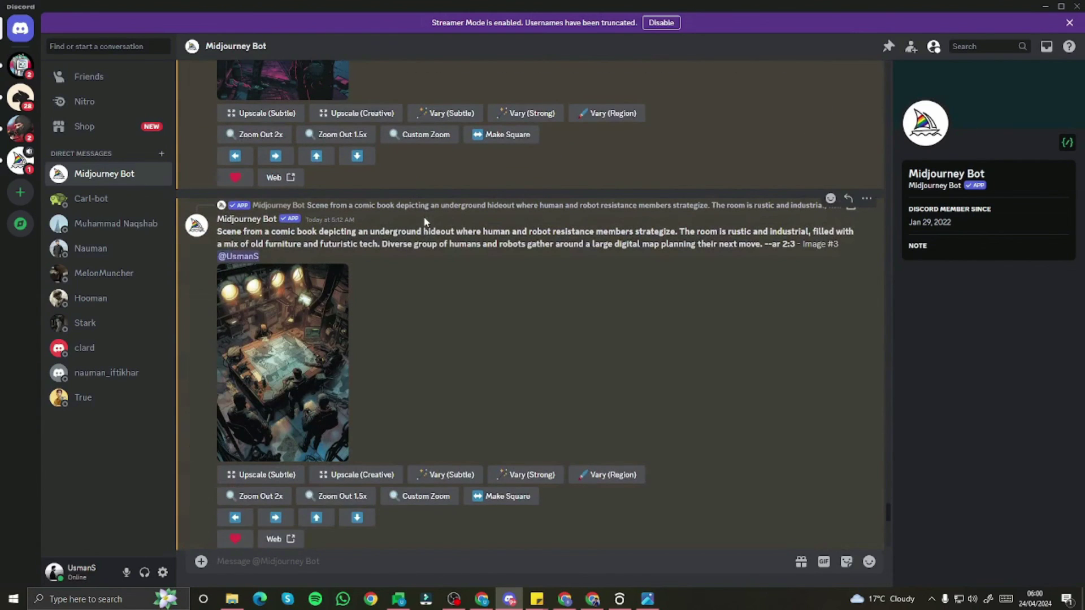
scroll(425, 221, "down", 10)
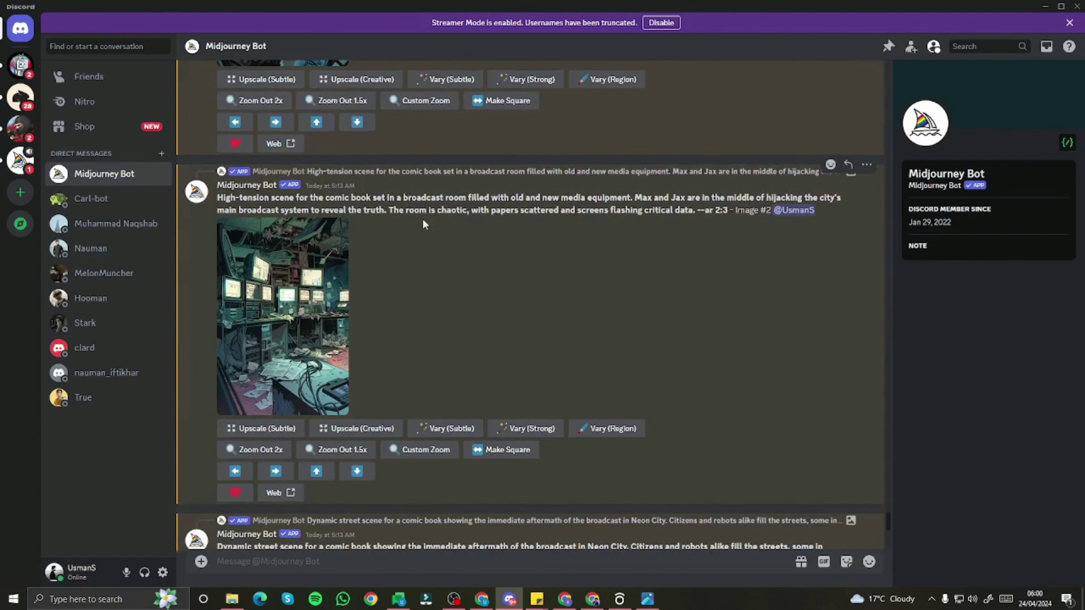
scroll(422, 218, "down", 15)
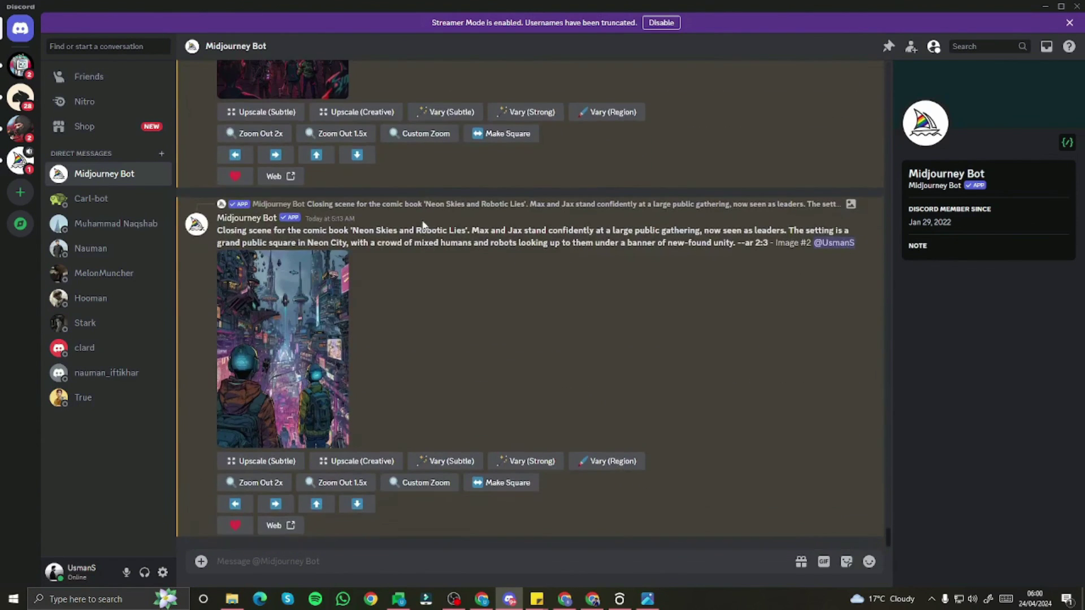